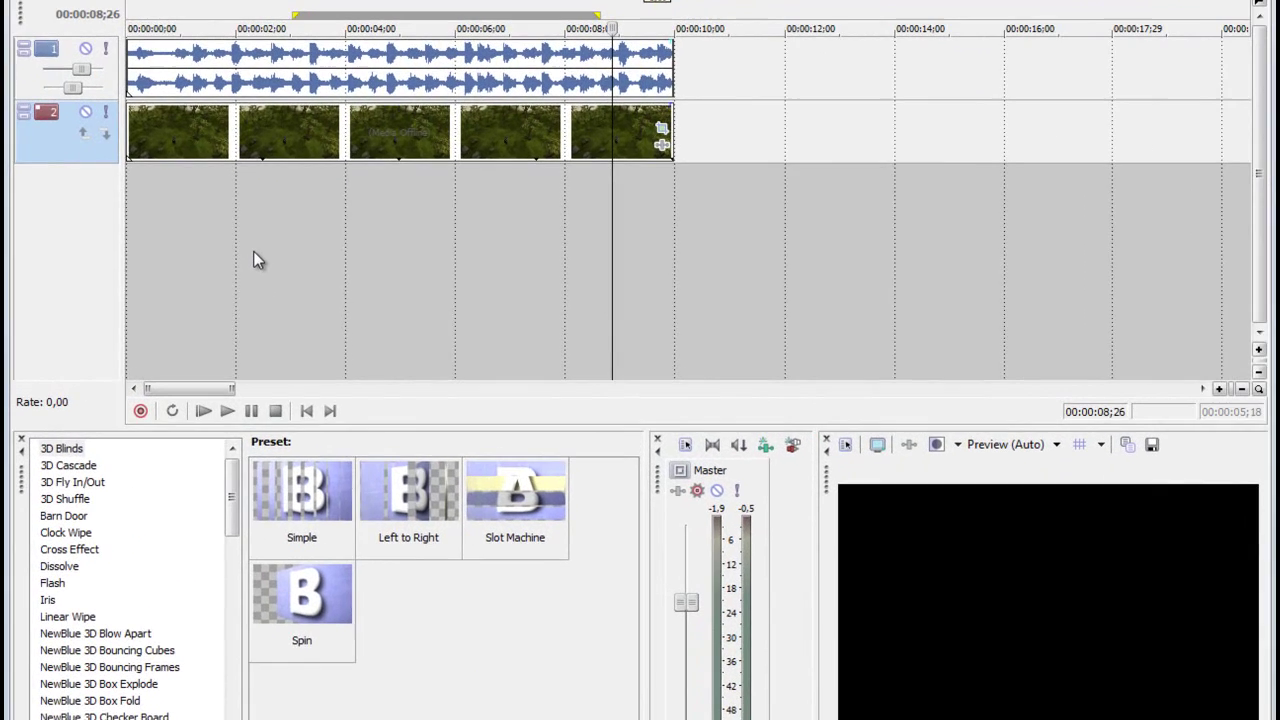
# Put the playhead near 2 s and zoom the timeline to show about 0–9 s.
pyautogui.click(326, 269)
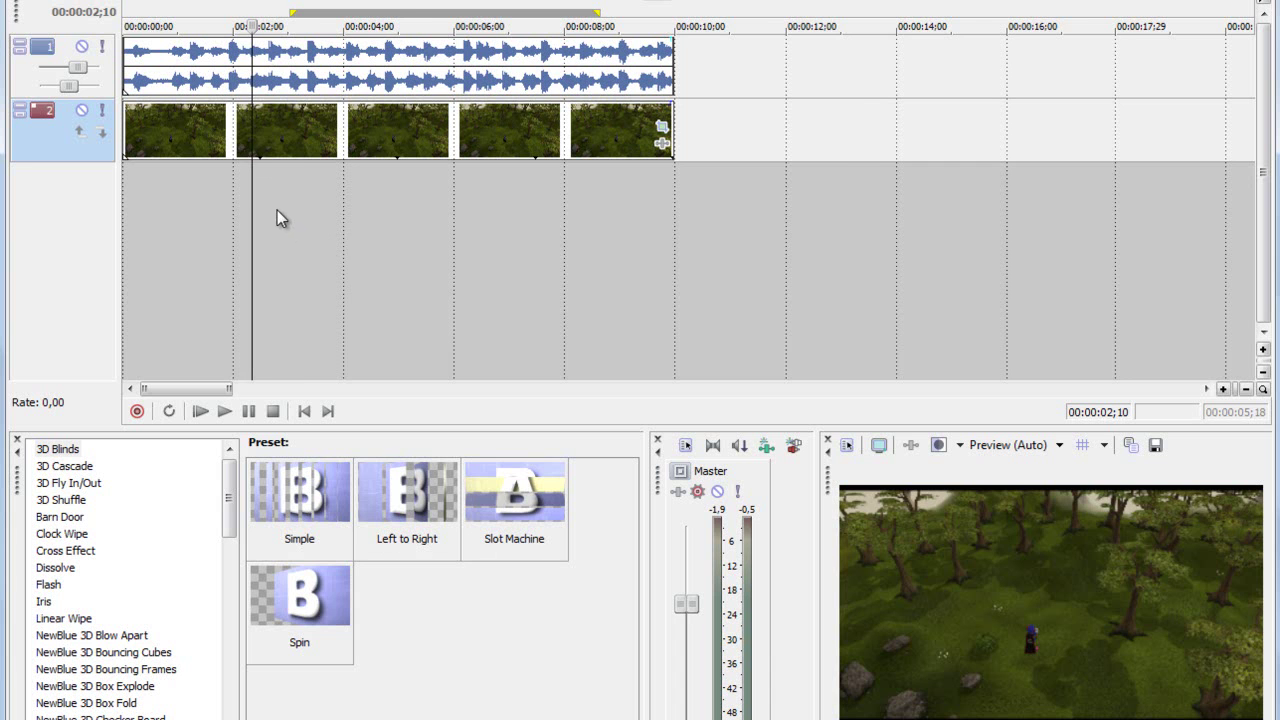
pyautogui.scroll(2, 280, 215)
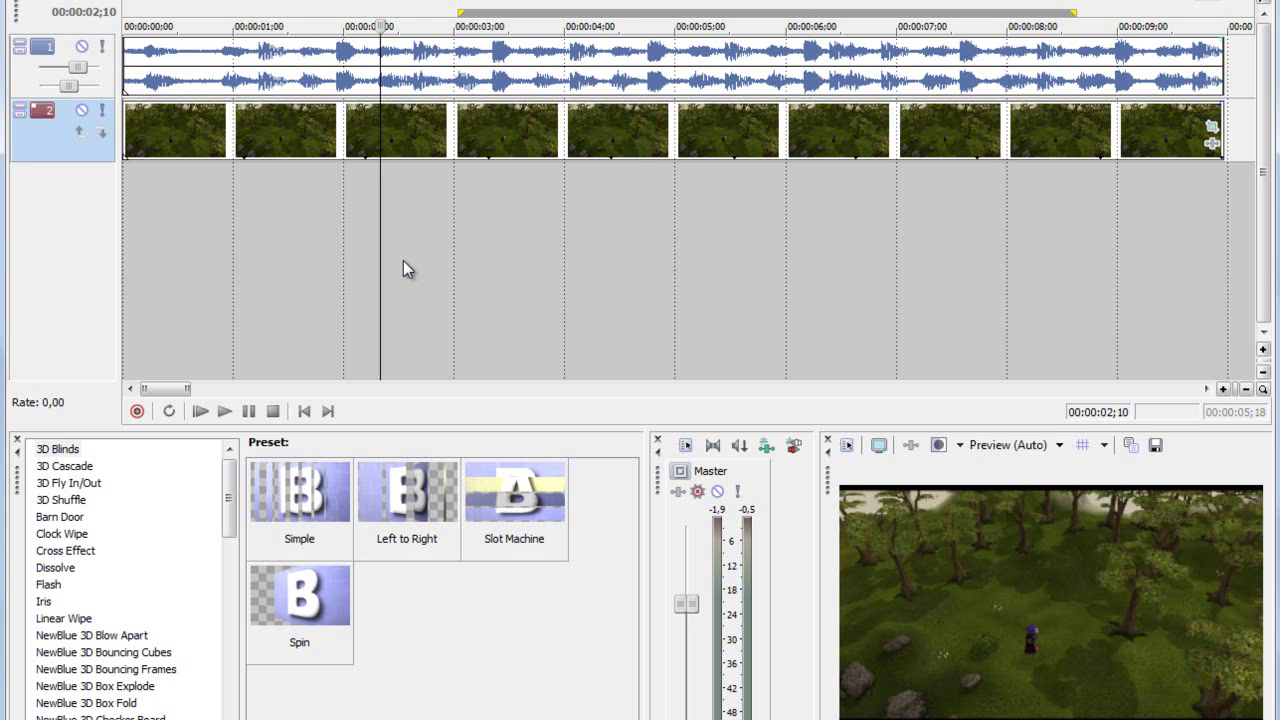
pyautogui.scroll(4, 361, 255)
pyautogui.click(561, 217)
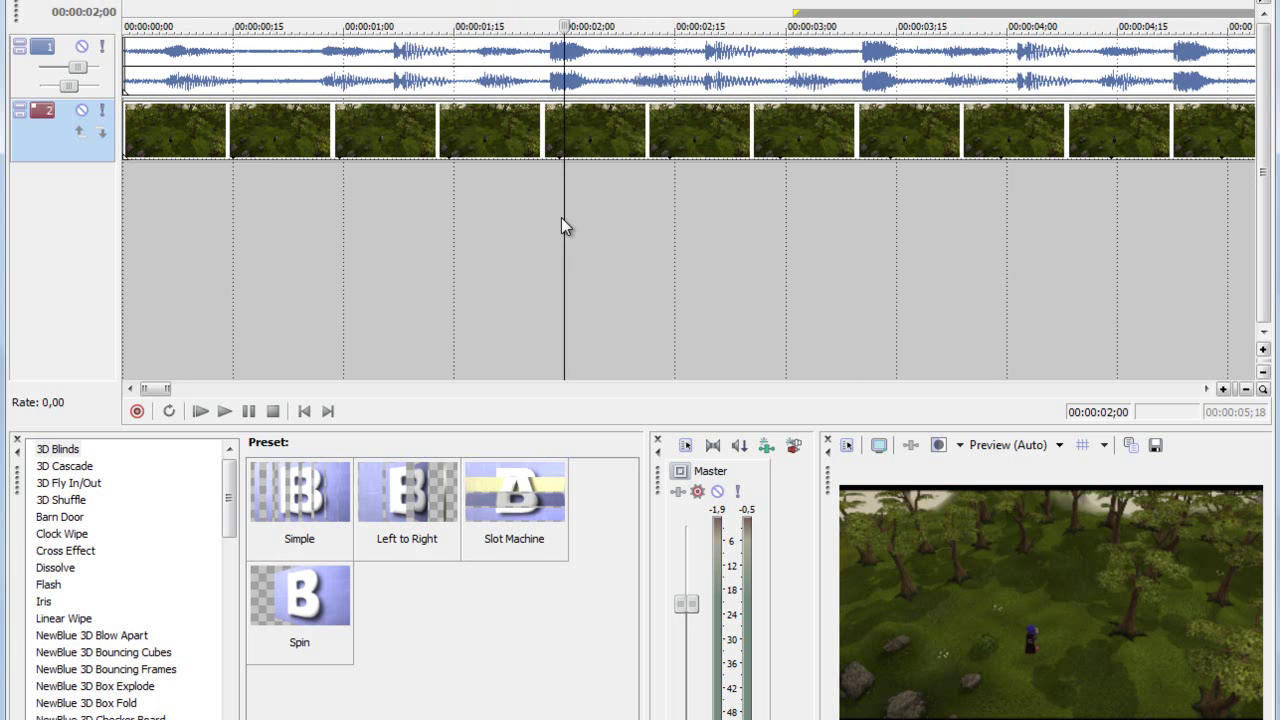
pyautogui.scroll(-4, 540, 225)
pyautogui.click(490, 255)
pyautogui.click(524, 251)
pyautogui.click(542, 250)
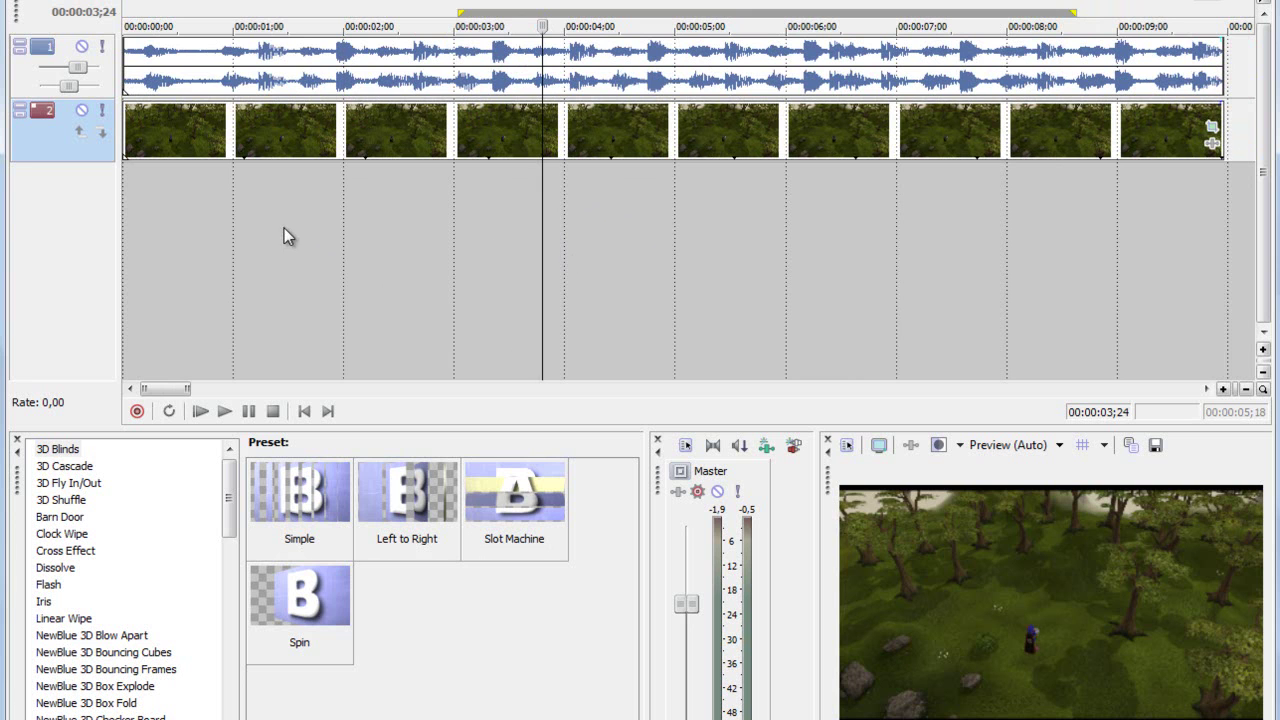
pyautogui.moveTo(289, 234); pyautogui.dragTo(138, 251)
pyautogui.click(172, 244)
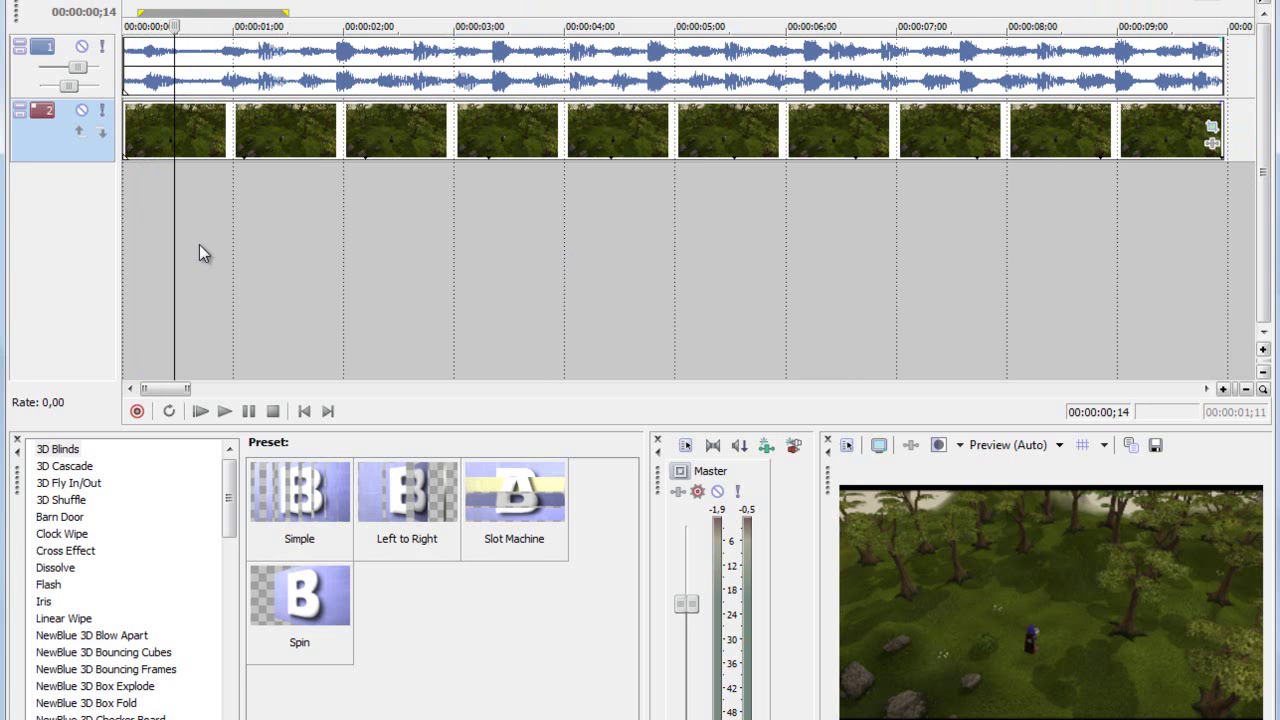
pyautogui.click(137, 246)
pyautogui.moveTo(181, 246); pyautogui.dragTo(285, 253)
pyautogui.click(505, 245)
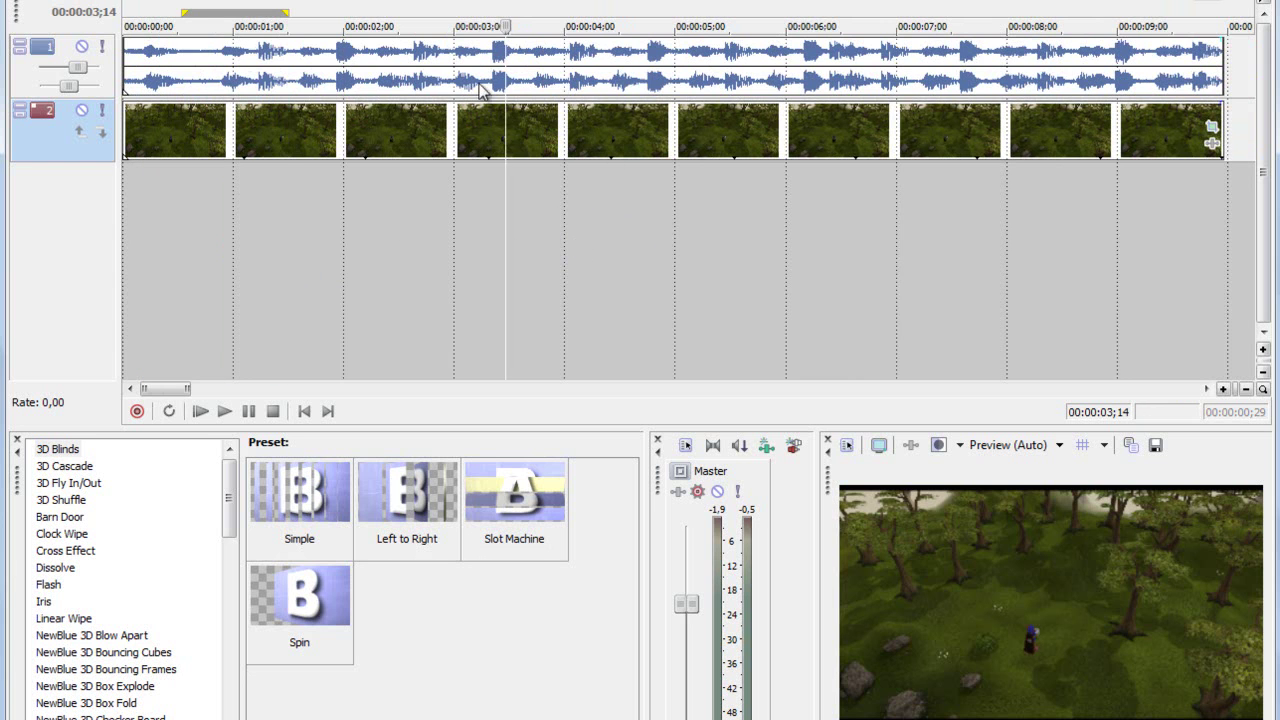
pyautogui.click(374, 83)
pyautogui.moveTo(248, 205); pyautogui.dragTo(1082, 250)
pyautogui.click(189, 200)
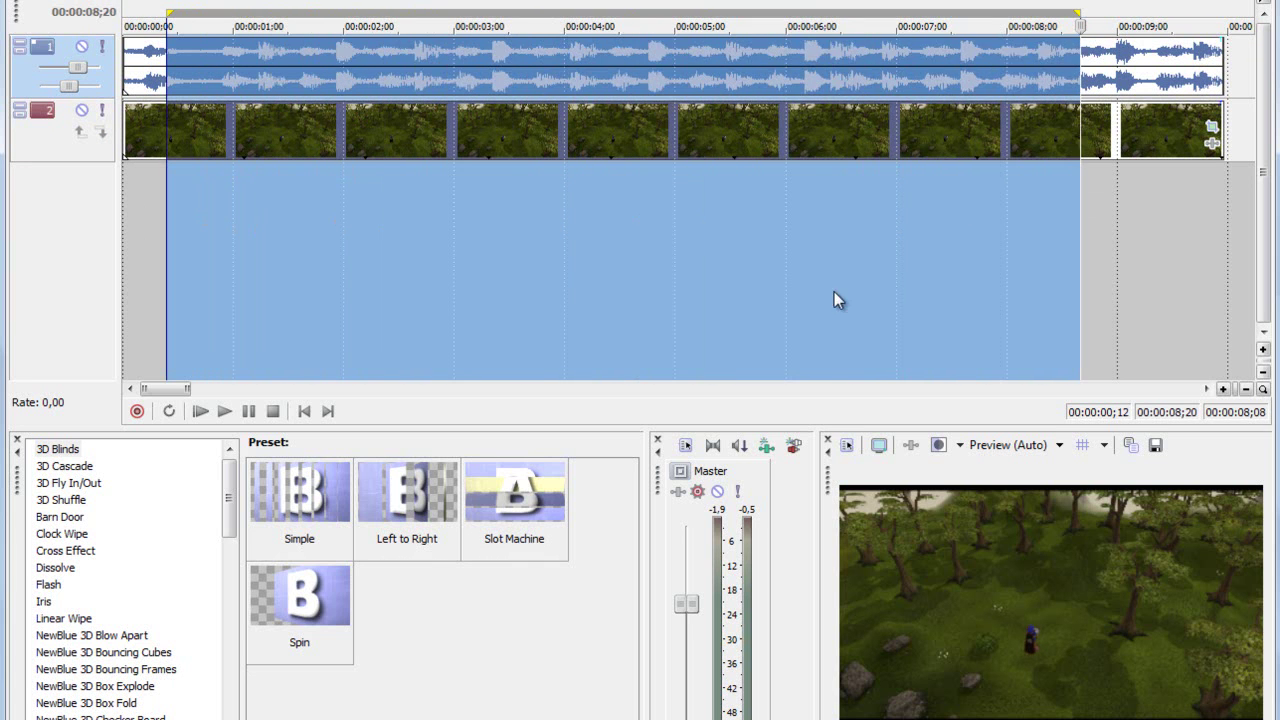
pyautogui.click(834, 294)
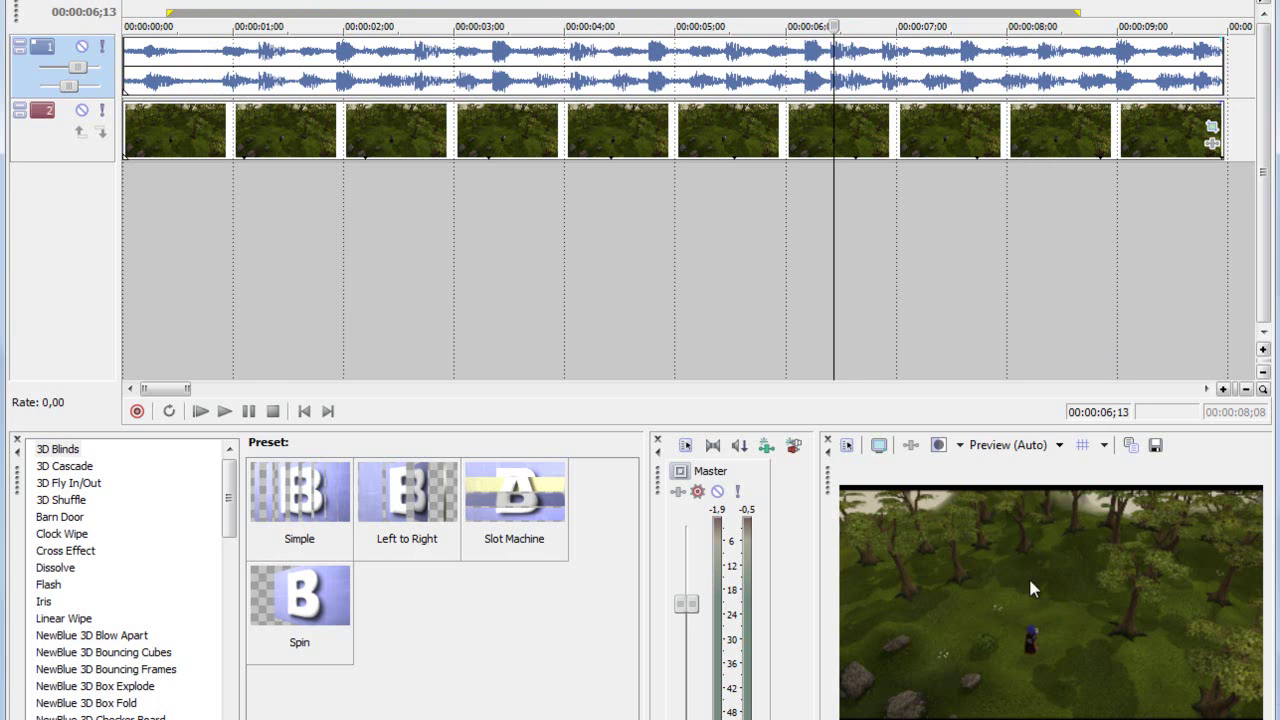
pyautogui.click(137, 270)
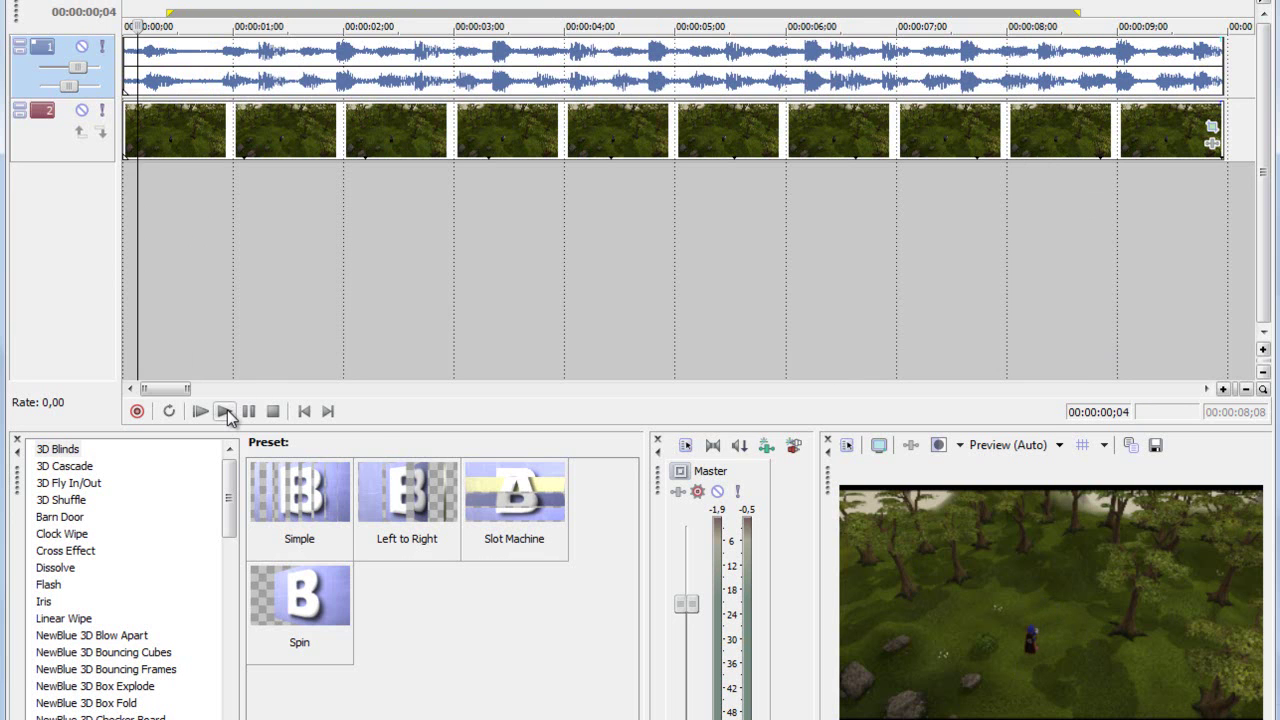
pyautogui.click(226, 411)
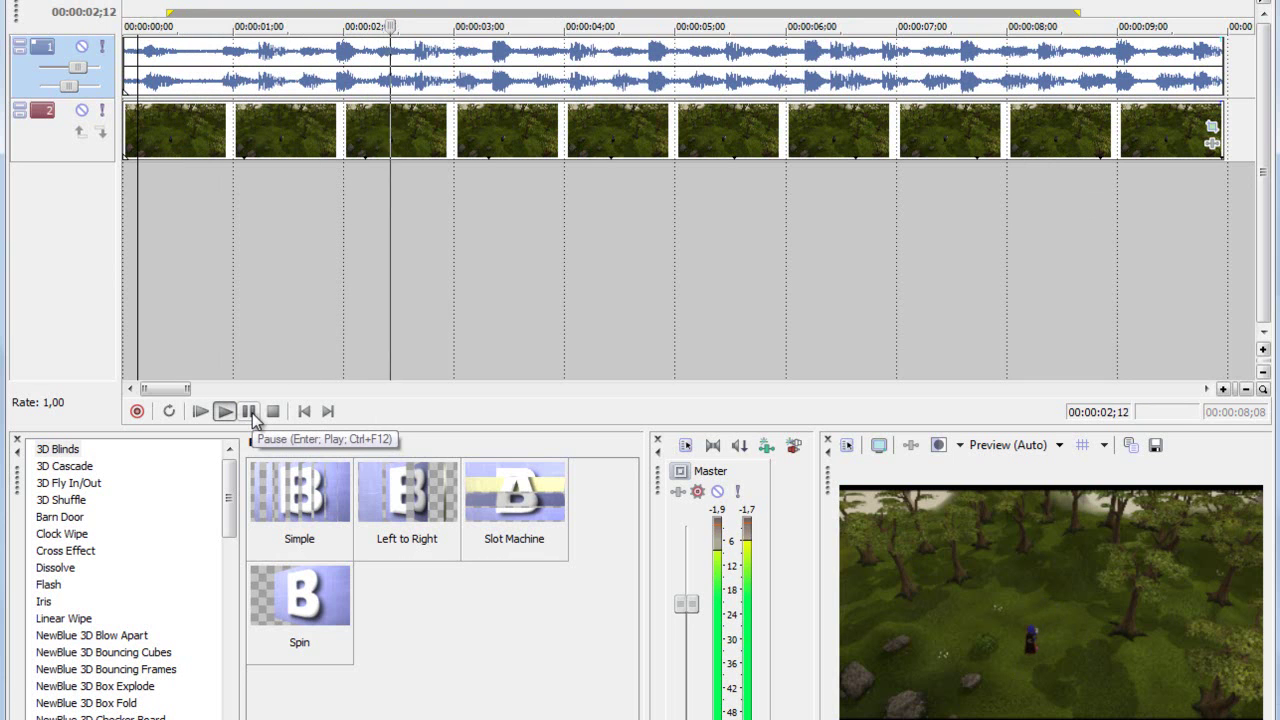
pyautogui.click(251, 413)
pyautogui.click(255, 199)
pyautogui.click(259, 202)
pyautogui.click(337, 213)
pyautogui.click(422, 191)
pyautogui.click(499, 192)
pyautogui.click(572, 186)
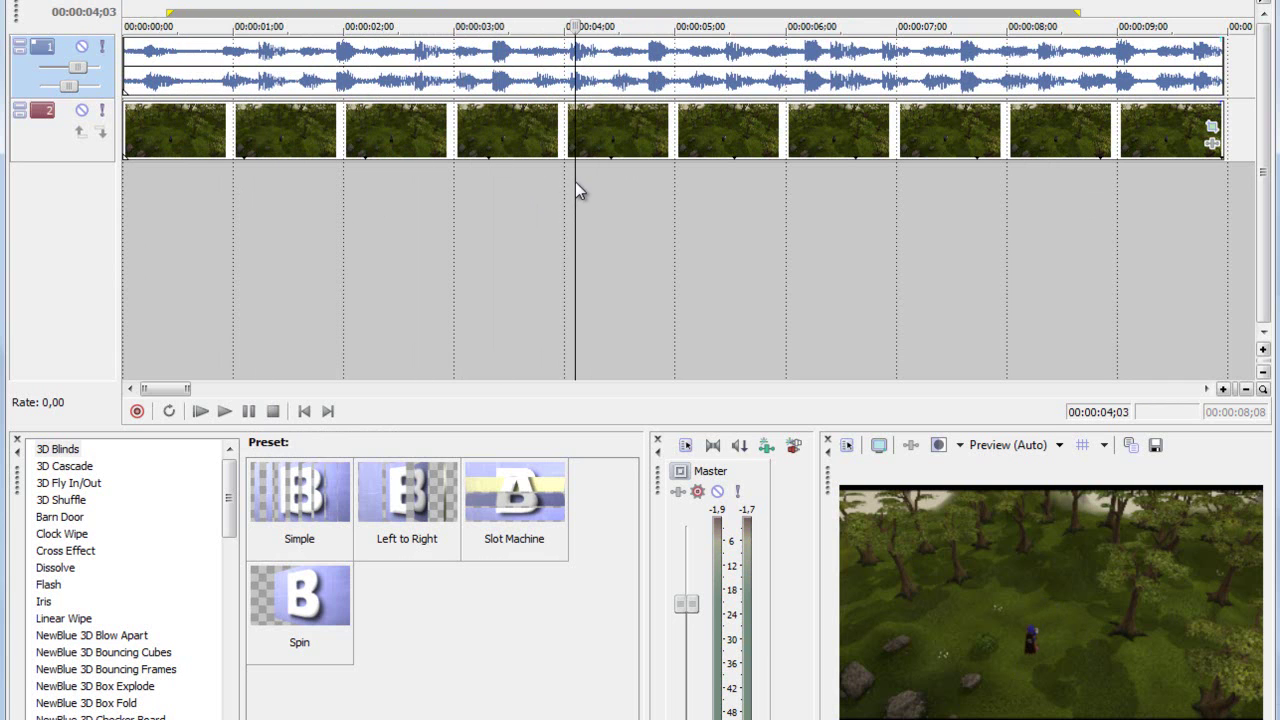
pyautogui.click(509, 200)
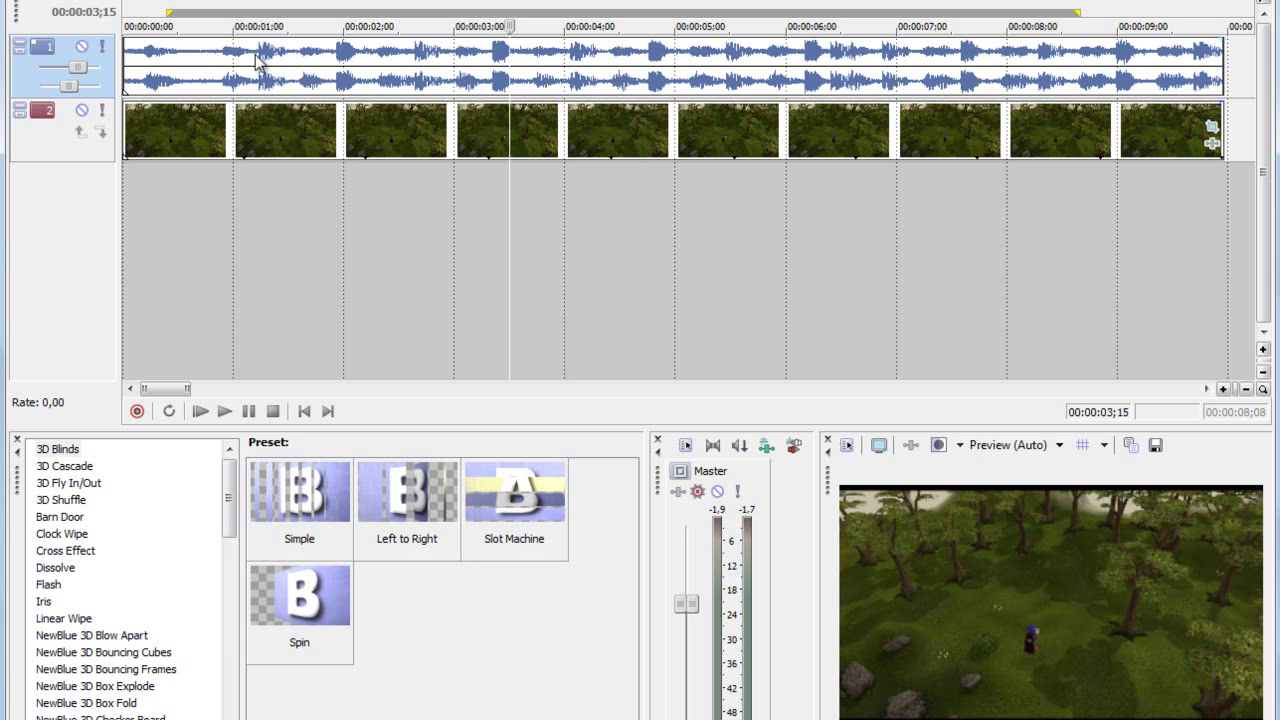
pyautogui.click(267, 265)
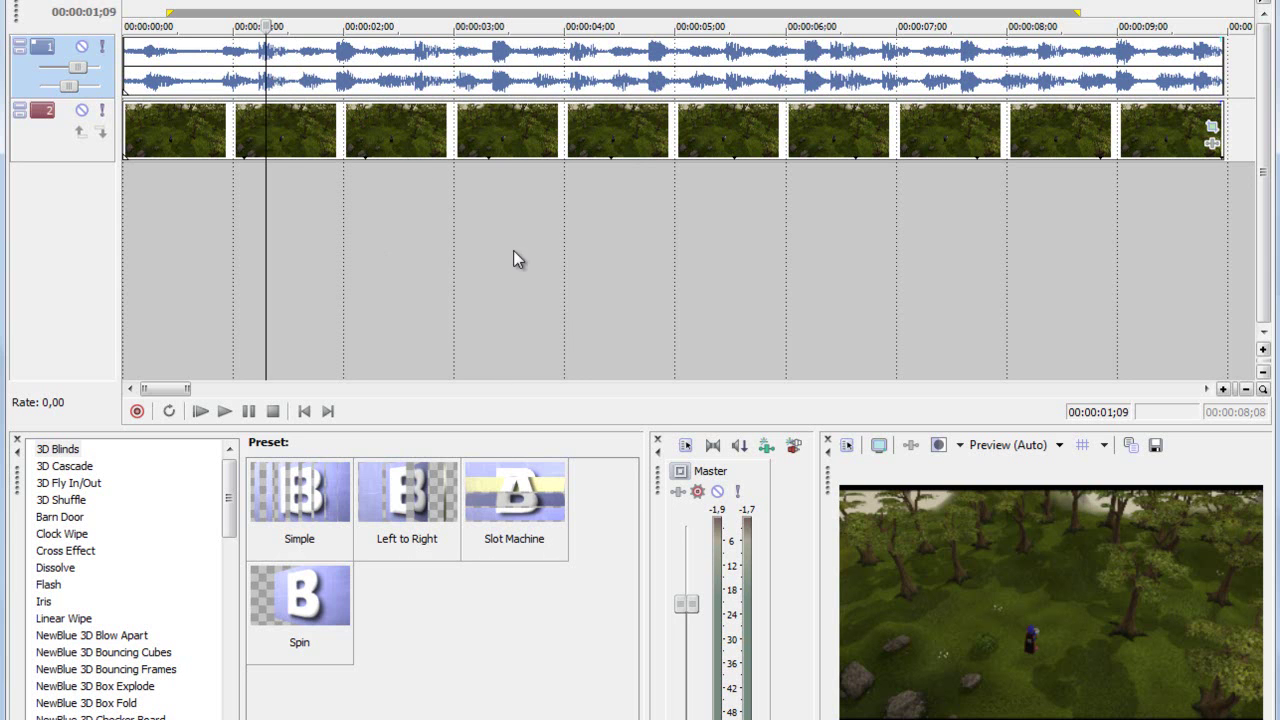
# Zoom in and play the music from 0;27 to hear the first beat.
pyautogui.scroll(3, 350, 88)
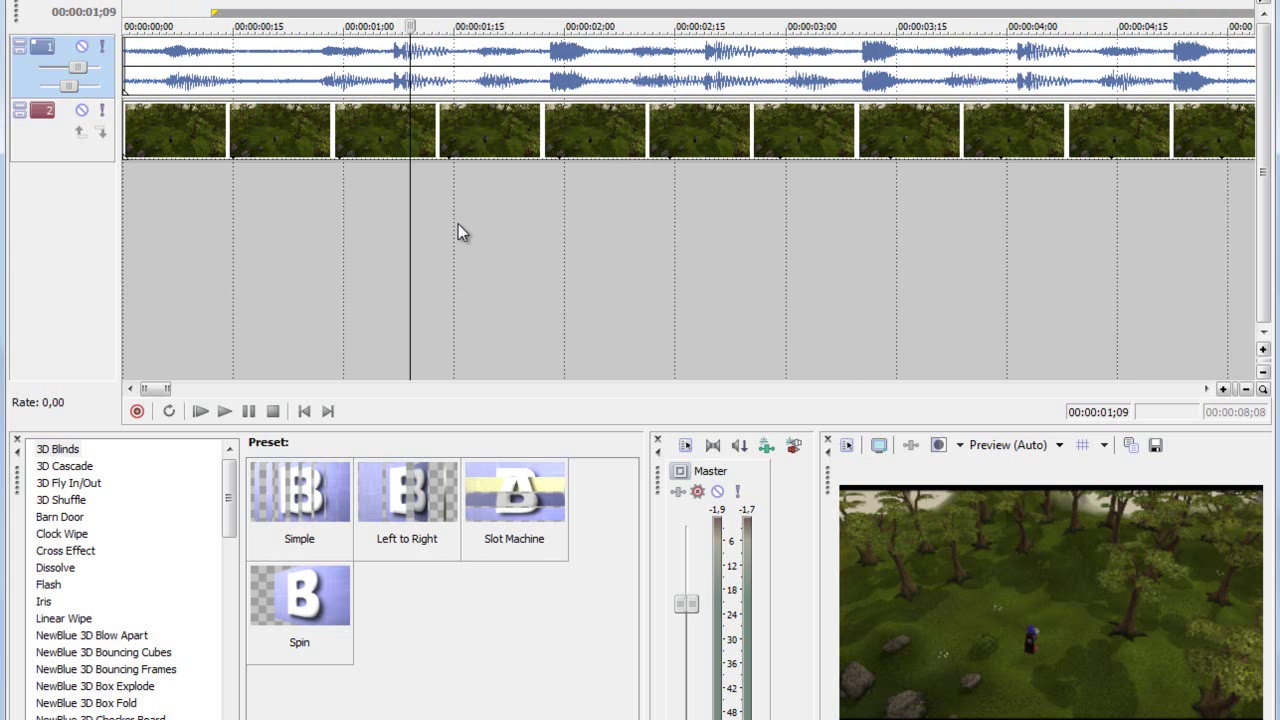
pyautogui.click(319, 234)
pyautogui.click(225, 412)
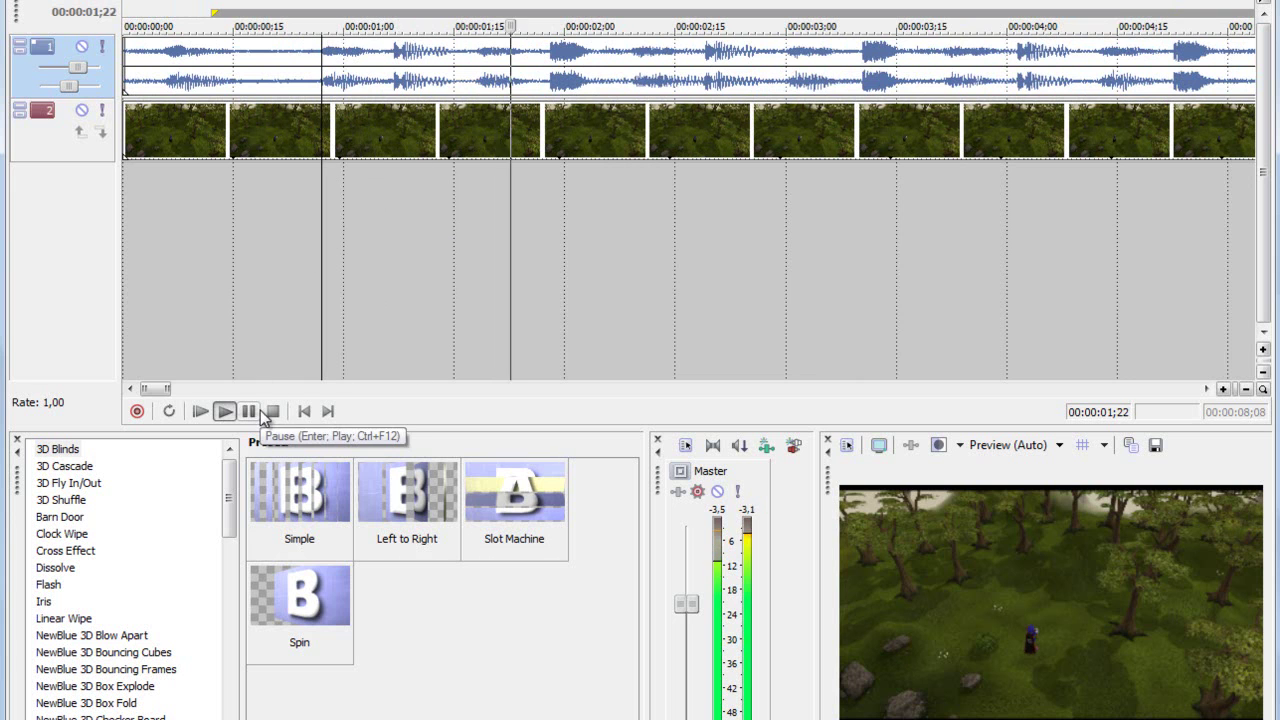
pyautogui.click(250, 411)
# Pin the edit cursor exactly on the first strong beat at 1;08.
pyautogui.click(401, 236)
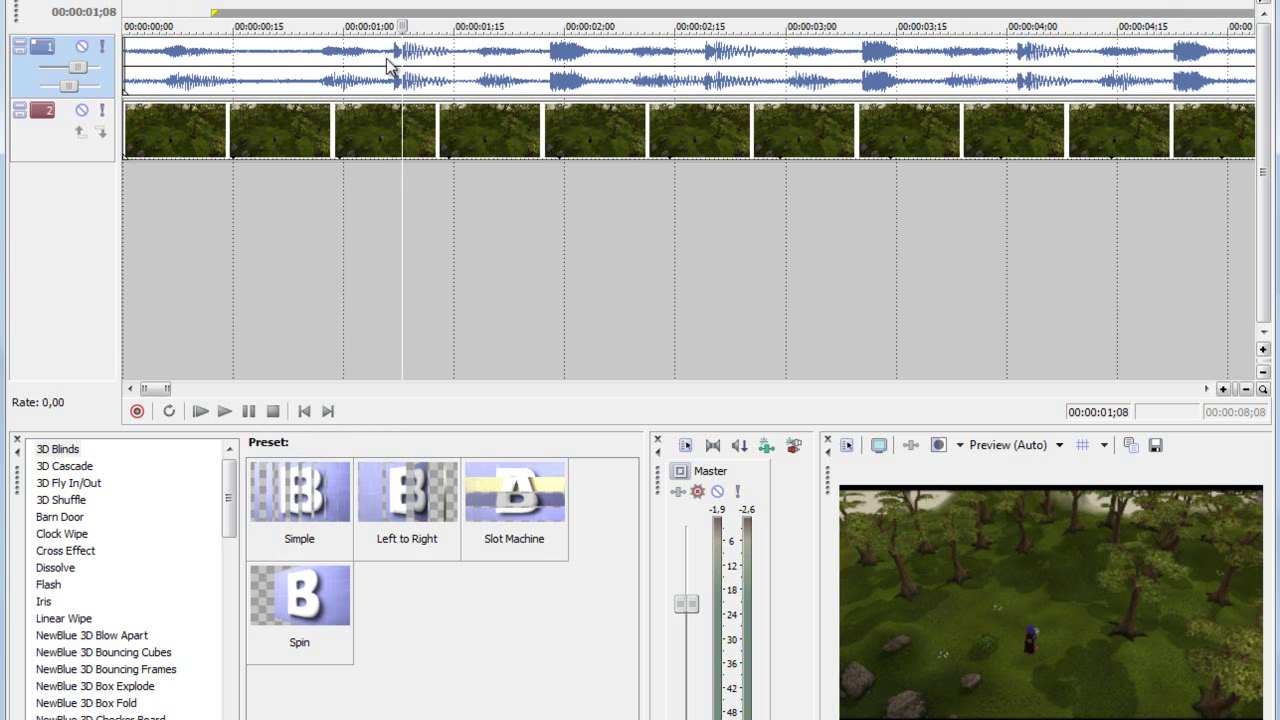
pyautogui.click(359, 278)
pyautogui.click(224, 411)
pyautogui.click(249, 411)
pyautogui.moveTo(424, 280)
pyautogui.mouseDown()
pyautogui.moveTo(409, 266)
pyautogui.moveTo(435, 272)
pyautogui.mouseUp()
pyautogui.click(380, 272)
pyautogui.click(396, 257)
pyautogui.click(389, 258)
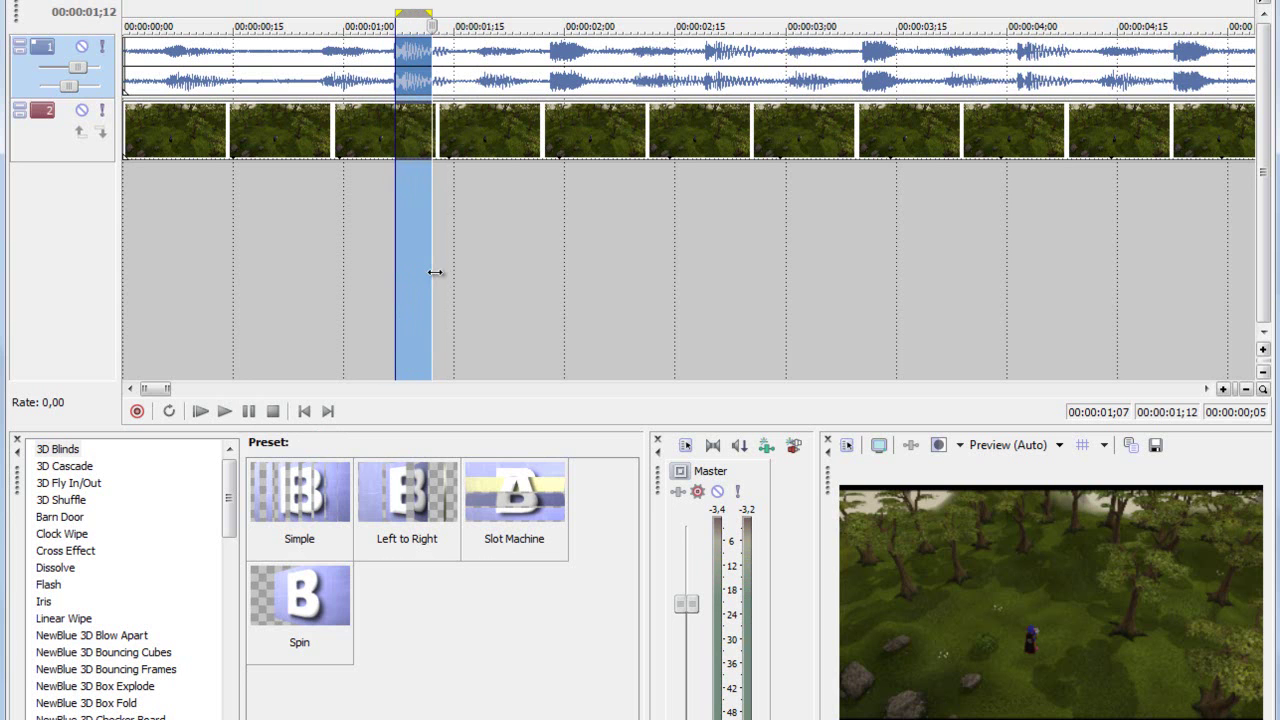
pyautogui.click(403, 274)
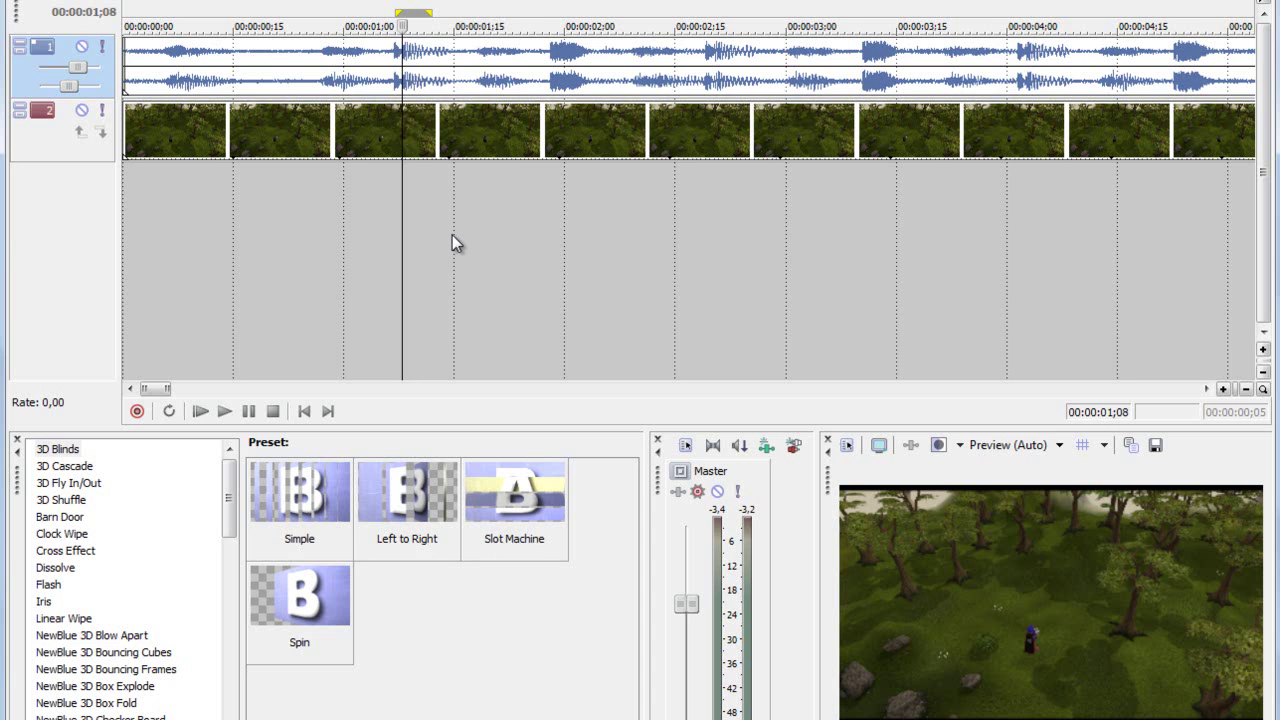
# Add beat markers 1, 2 and 3 at 1;08, 1;29 and the third beat.
pyautogui.press('m')
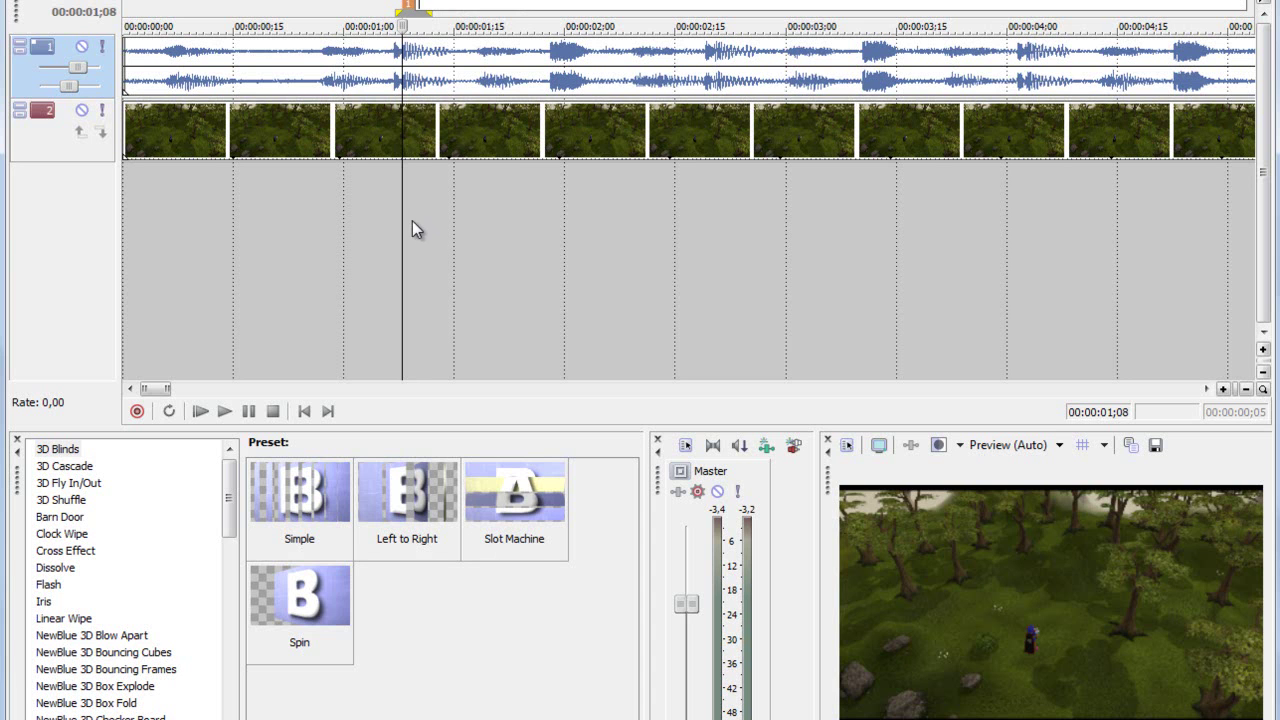
pyautogui.click(491, 266)
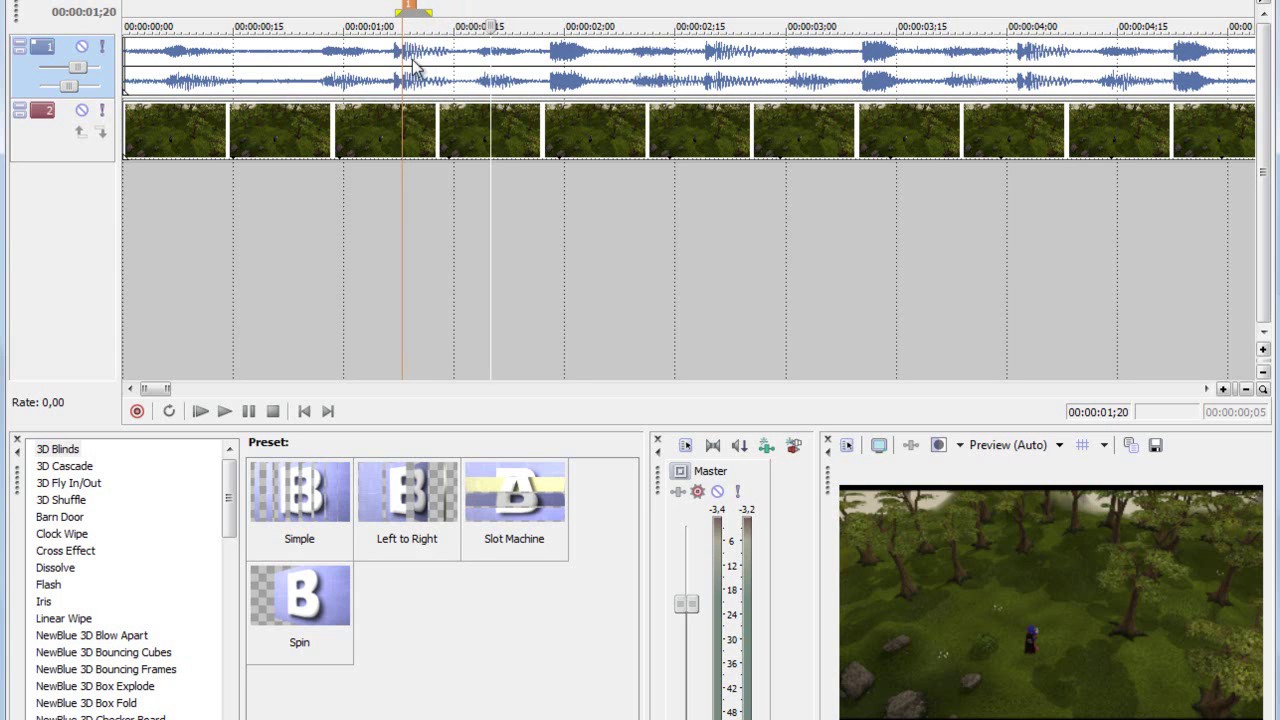
pyautogui.click(556, 186)
pyautogui.press('m')
pyautogui.click(711, 177)
pyautogui.press('m')
# Add markers 4, 5 and 6 at 3;11, the fifth beat and 4;24, then zoom out.
pyautogui.click(867, 212)
pyautogui.press('m')
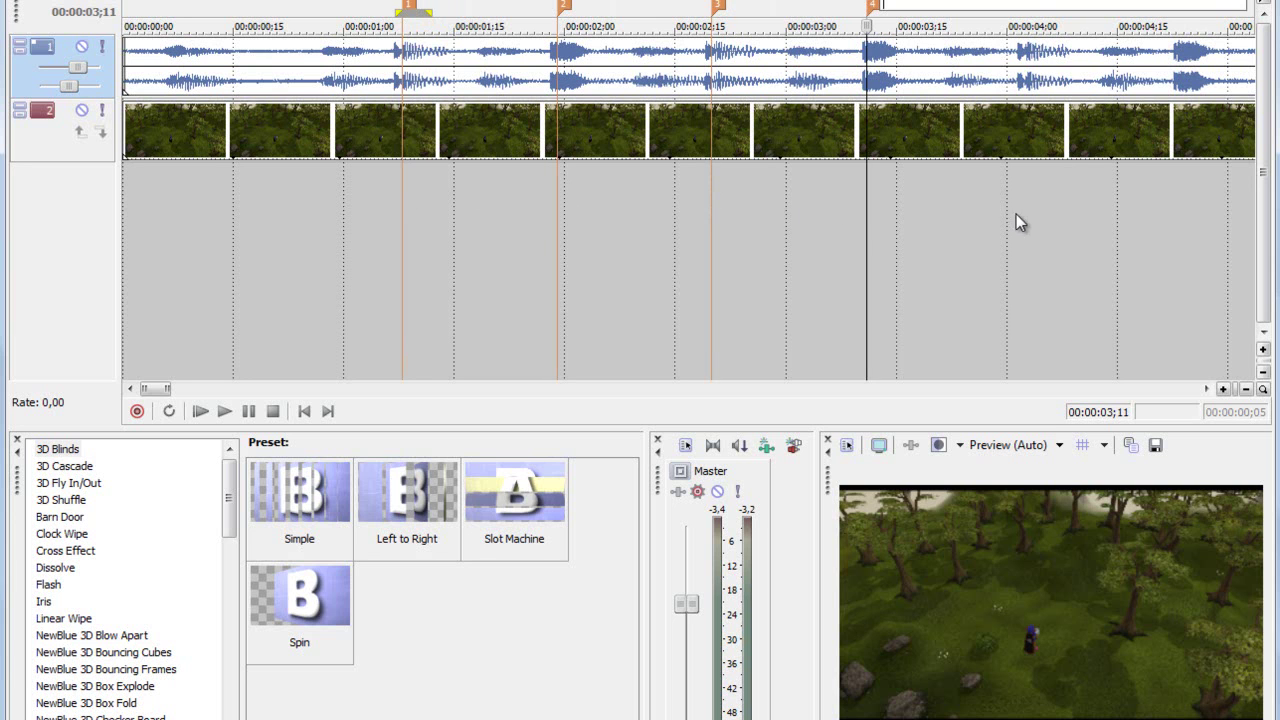
pyautogui.click(1025, 201)
pyautogui.press('m')
pyautogui.click(1178, 204)
pyautogui.click(1185, 204)
pyautogui.press('m')
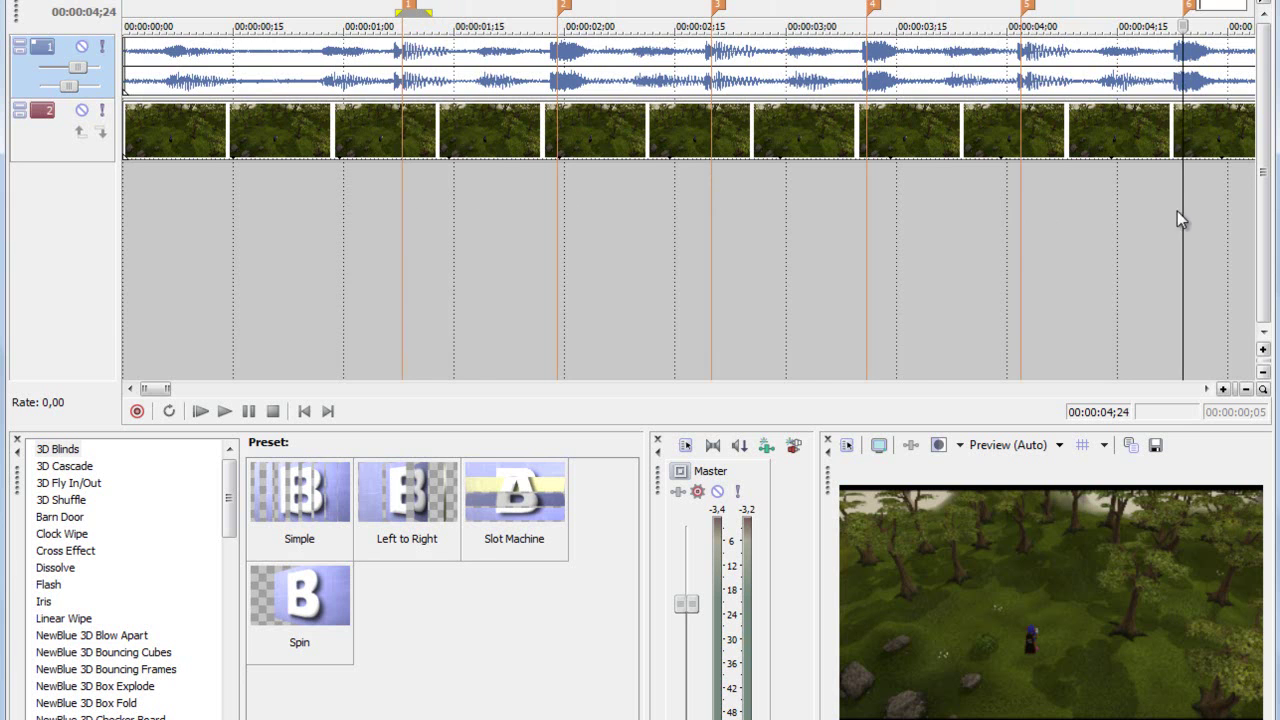
pyautogui.scroll(-2, 1085, 254)
pyautogui.click(516, 250)
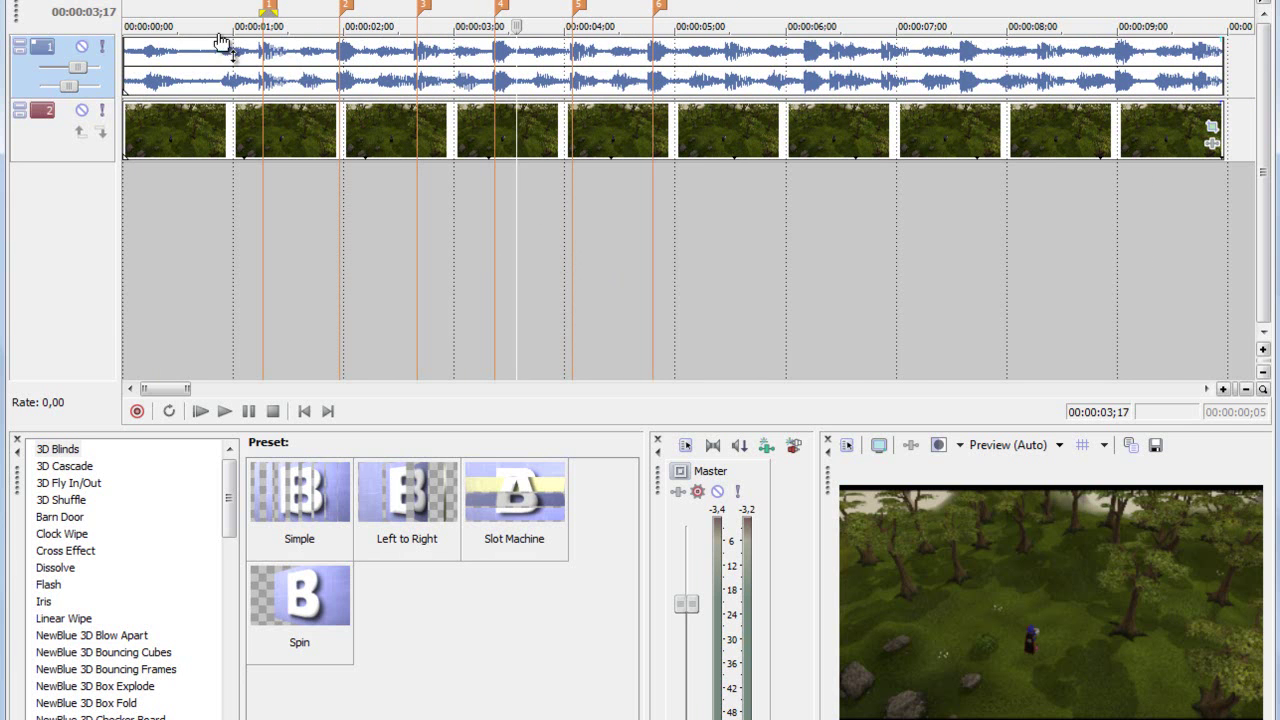
# Jump to marker 1 and zoom in closely around 1;06–1;16.
pyautogui.click(264, 207)
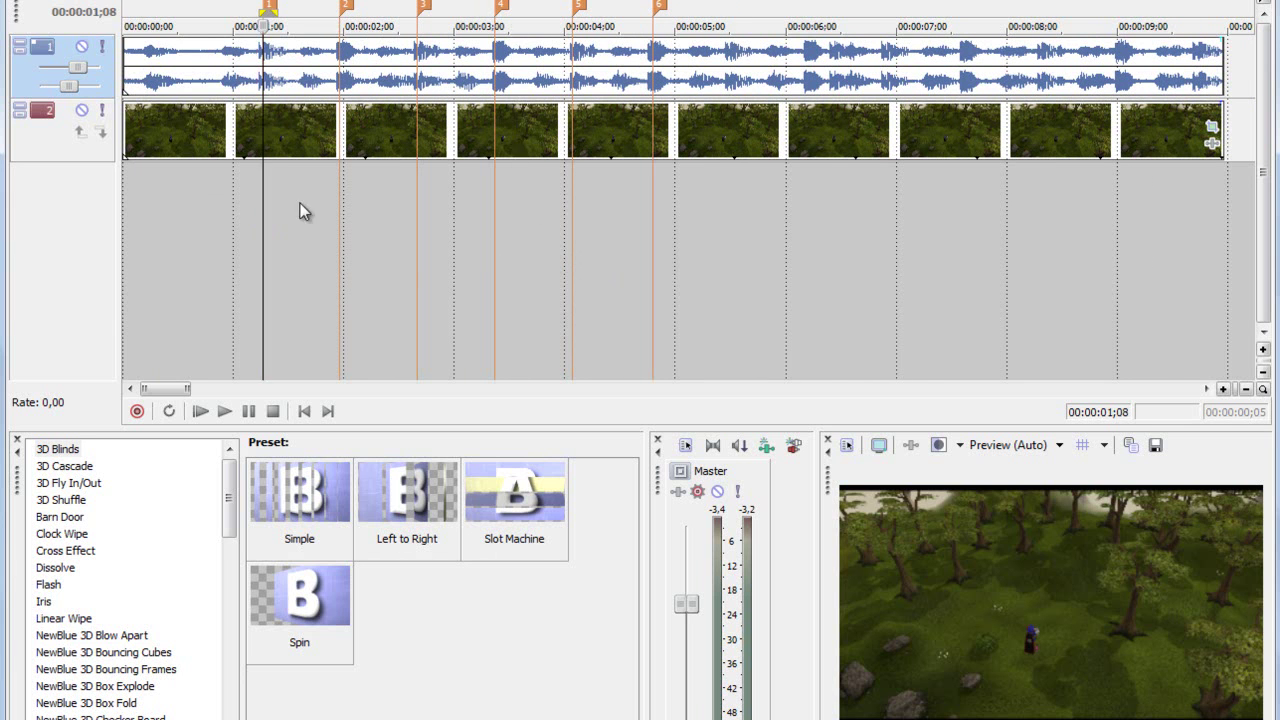
pyautogui.scroll(3, 300, 210)
pyautogui.click(648, 240)
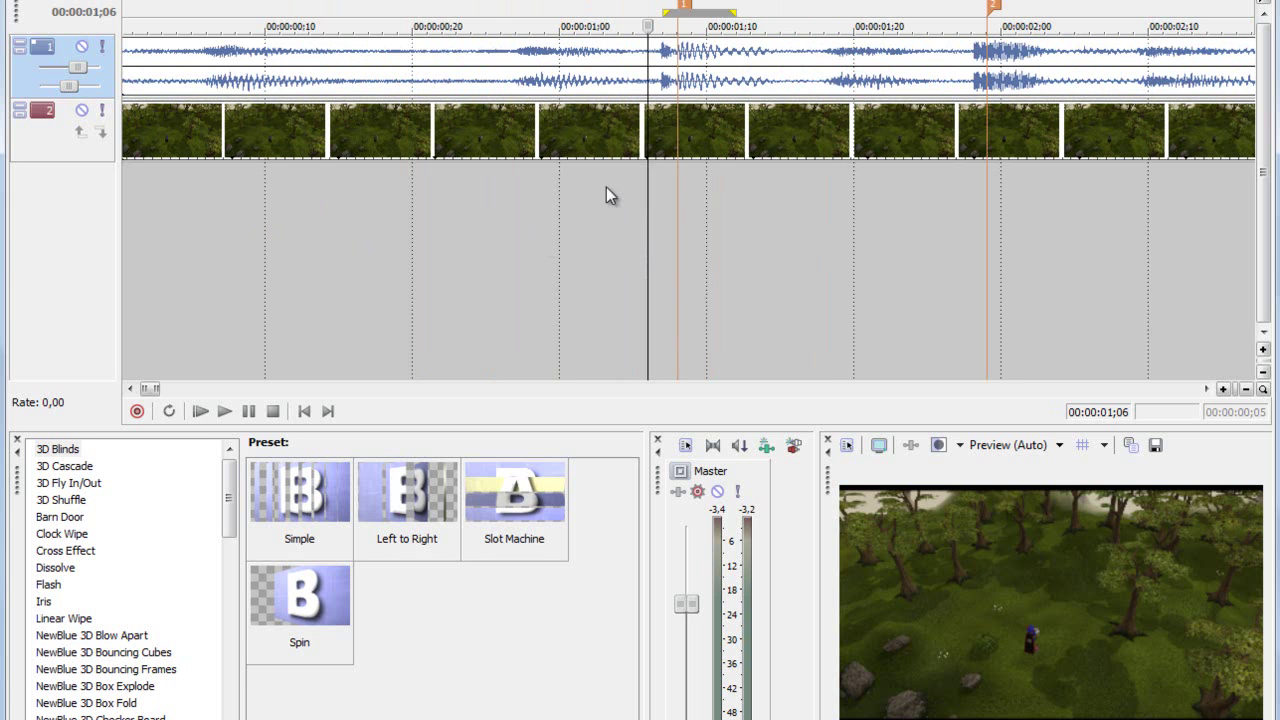
pyautogui.scroll(-4, 837, 250)
pyautogui.scroll(-2, 406, 290)
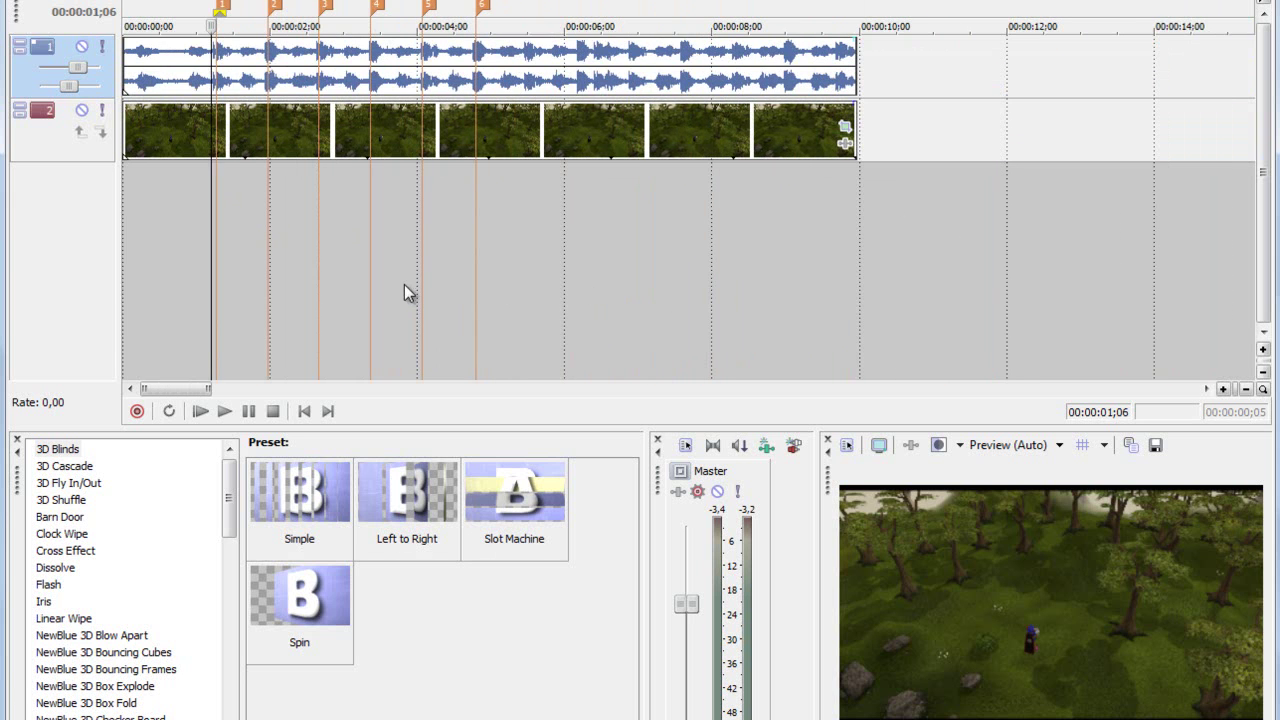
pyautogui.scroll(2, 366, 249)
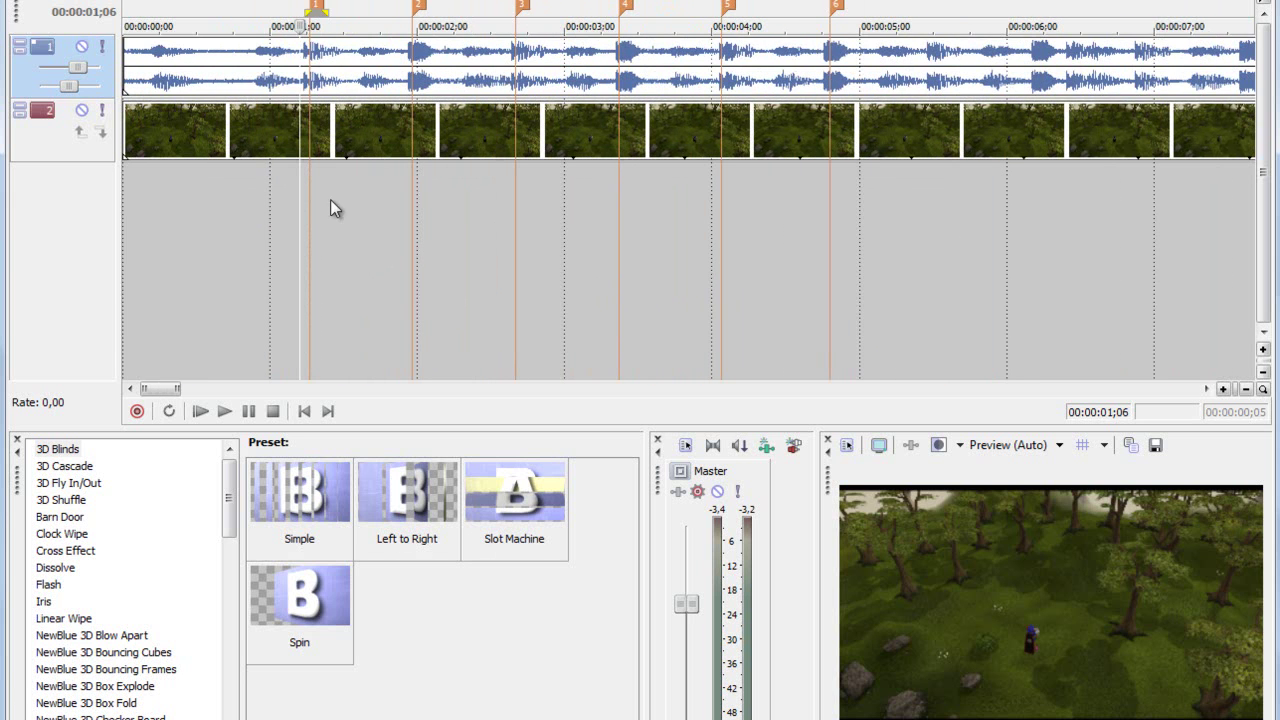
pyautogui.scroll(2, 400, 238)
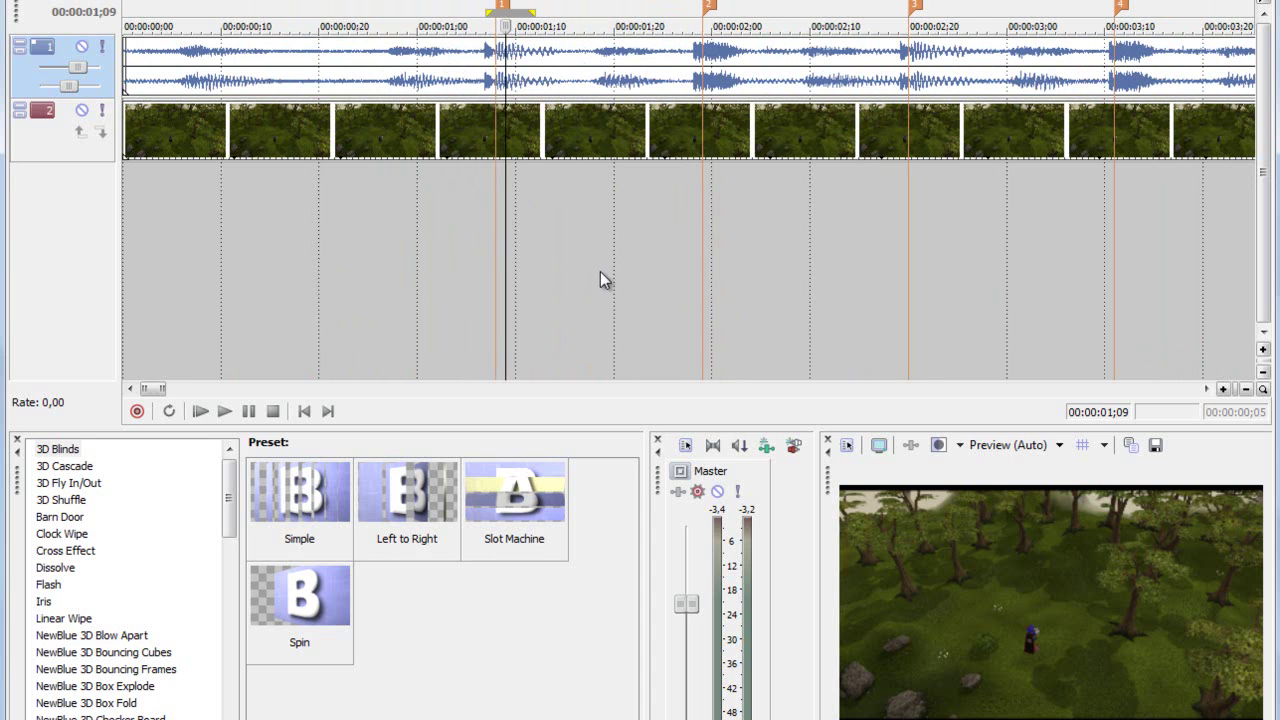
pyautogui.click(573, 230)
# Park the playhead at 1;06, one frame before marker 1.
pyautogui.moveTo(525, 242); pyautogui.dragTo(603, 235)
pyautogui.moveTo(437, 235); pyautogui.dragTo(524, 234)
pyautogui.click(467, 247)
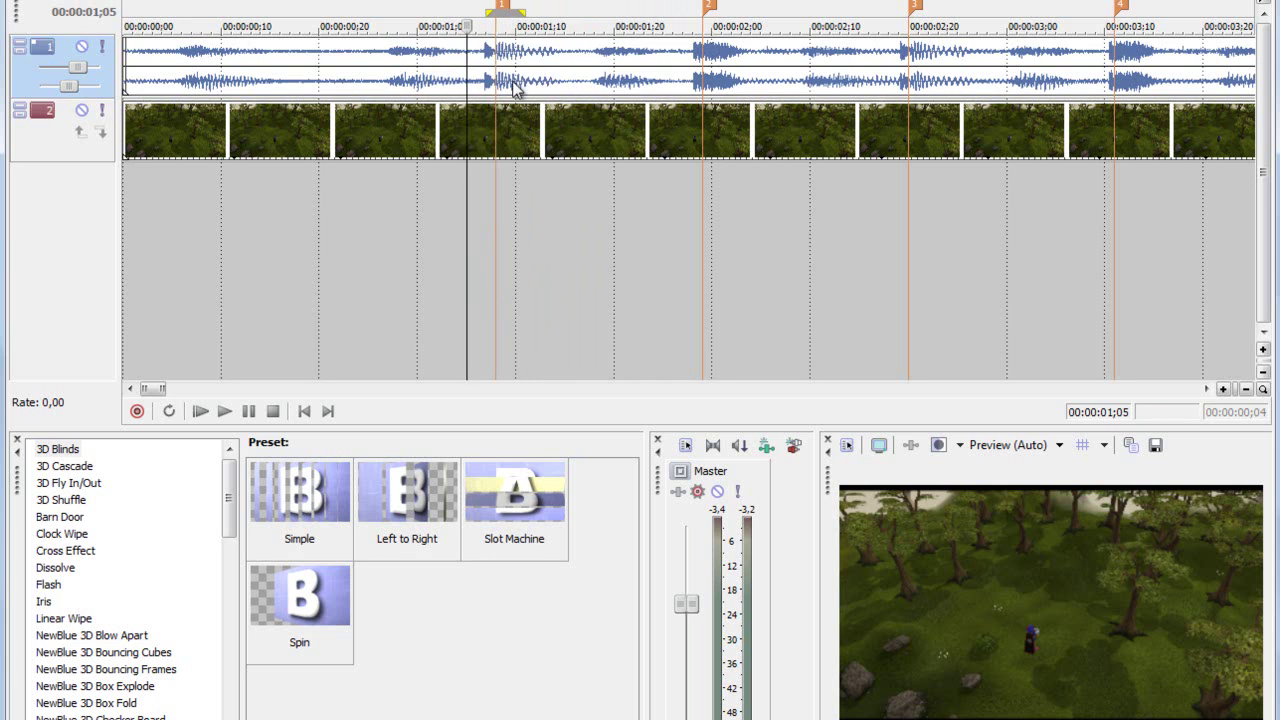
pyautogui.moveTo(397, 240); pyautogui.dragTo(889, 255)
pyautogui.click(554, 240)
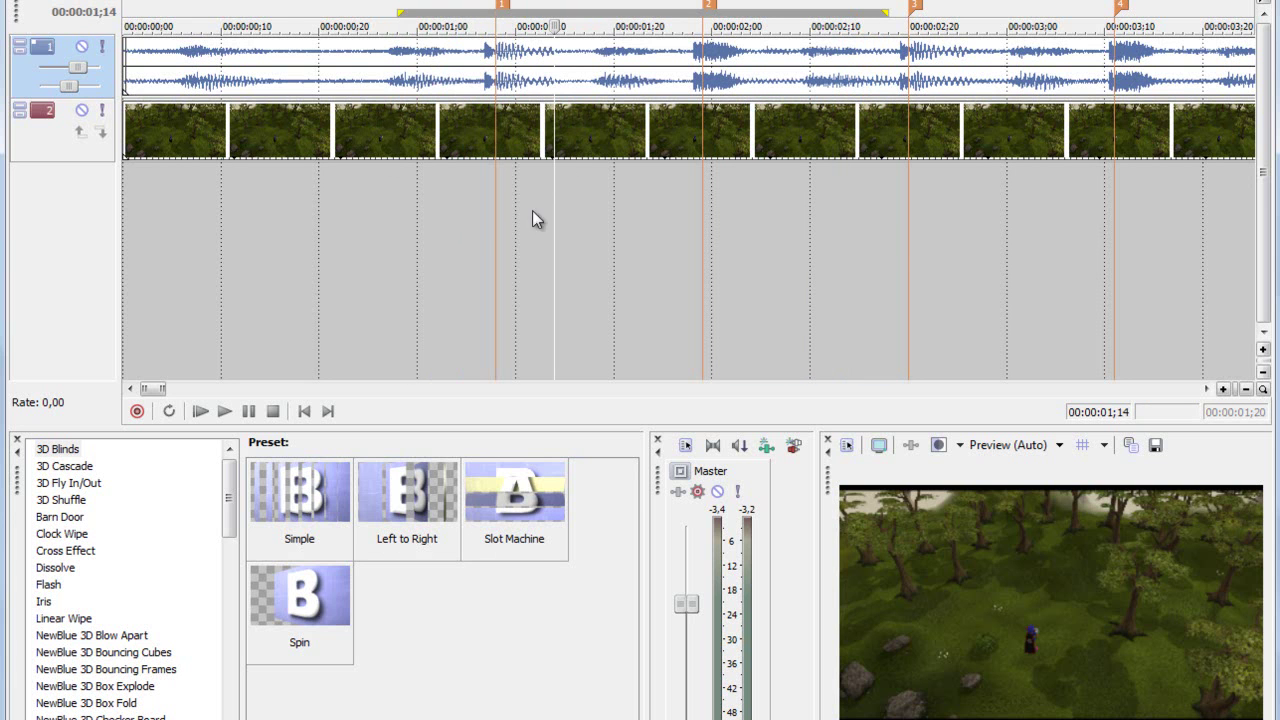
pyautogui.click(475, 222)
pyautogui.click(486, 223)
pyautogui.press('Left')
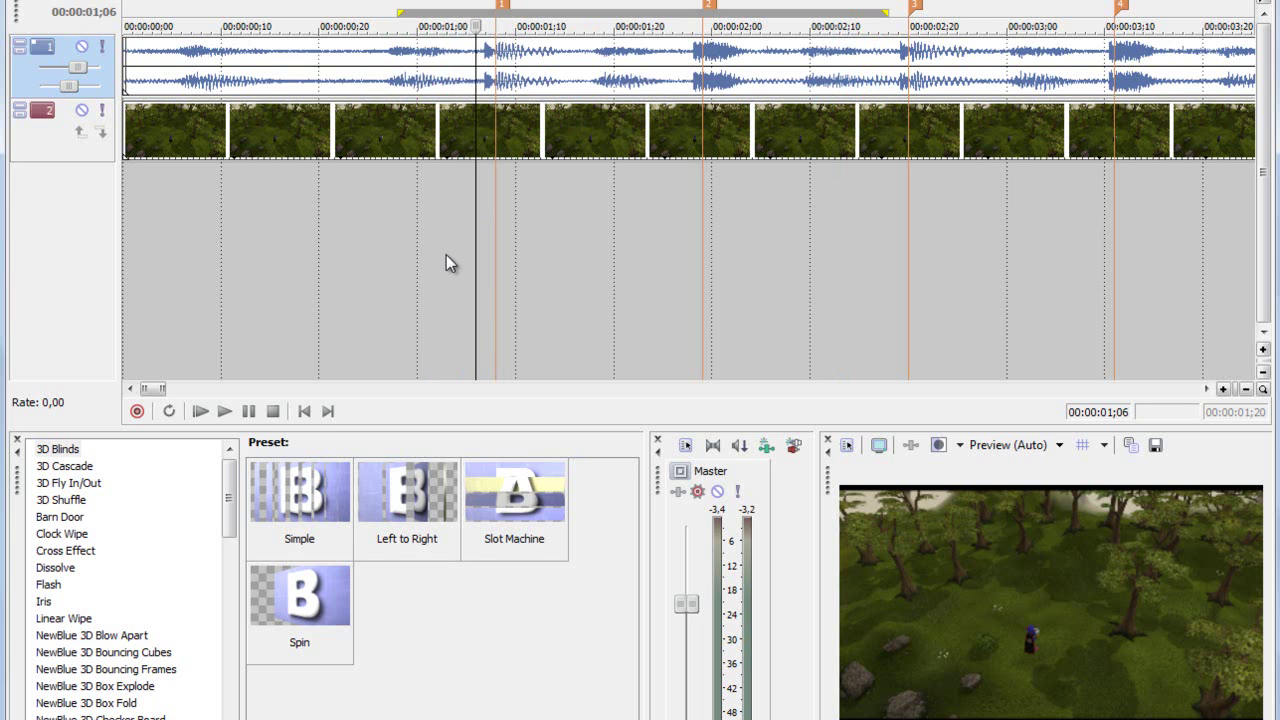
# Split the gameplay video at 01;07, just before marker 1.
pyautogui.press('Right')
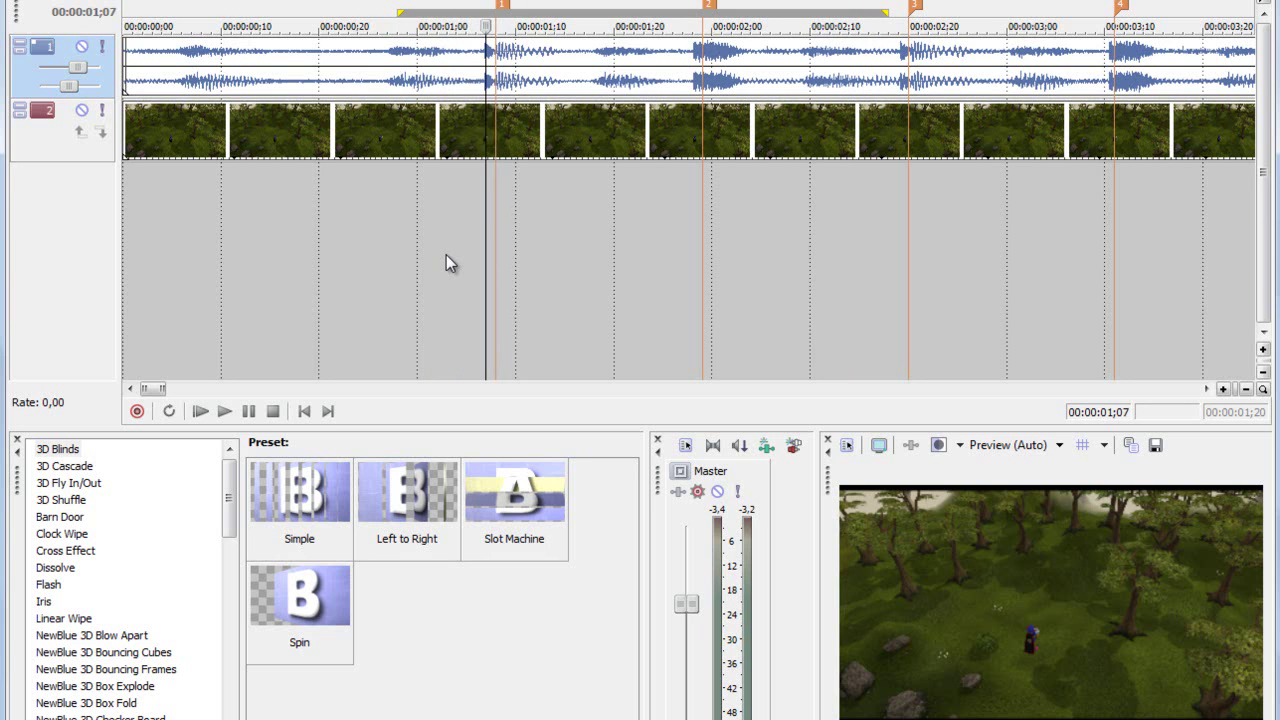
pyautogui.press('Left')
pyautogui.press('Right')
pyautogui.press('Right')
pyautogui.press('Left')
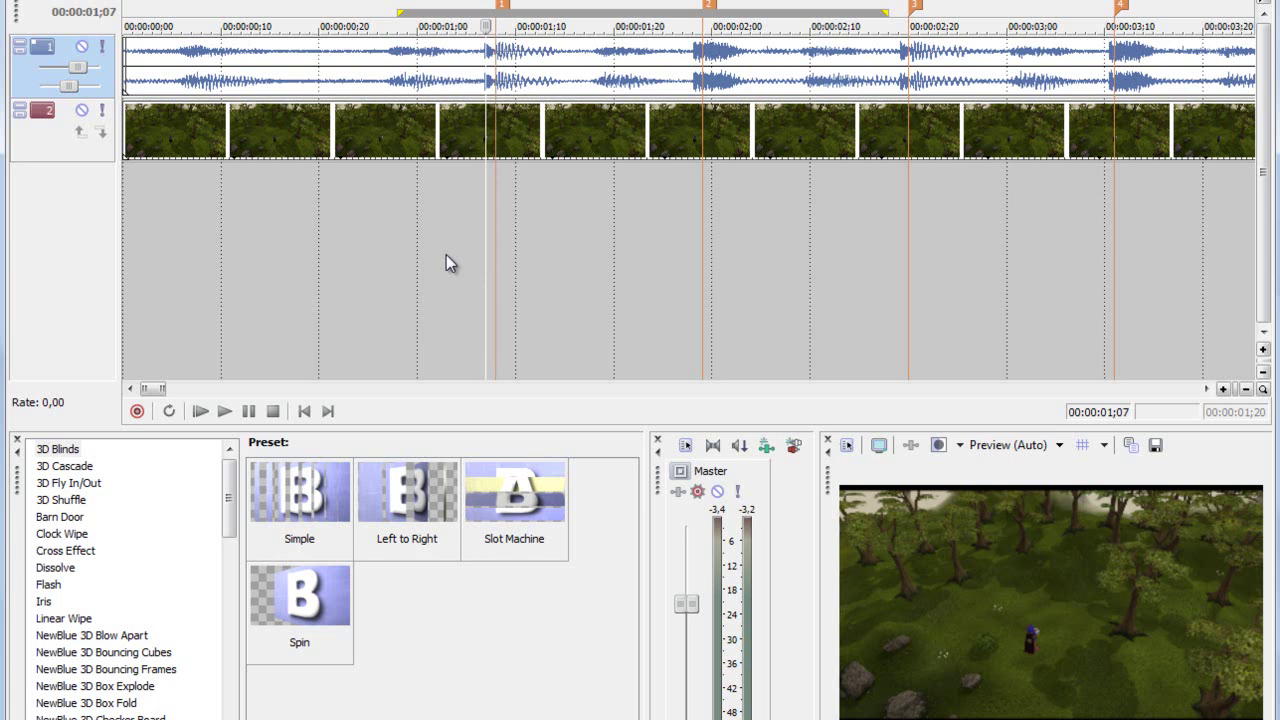
pyautogui.press('s')
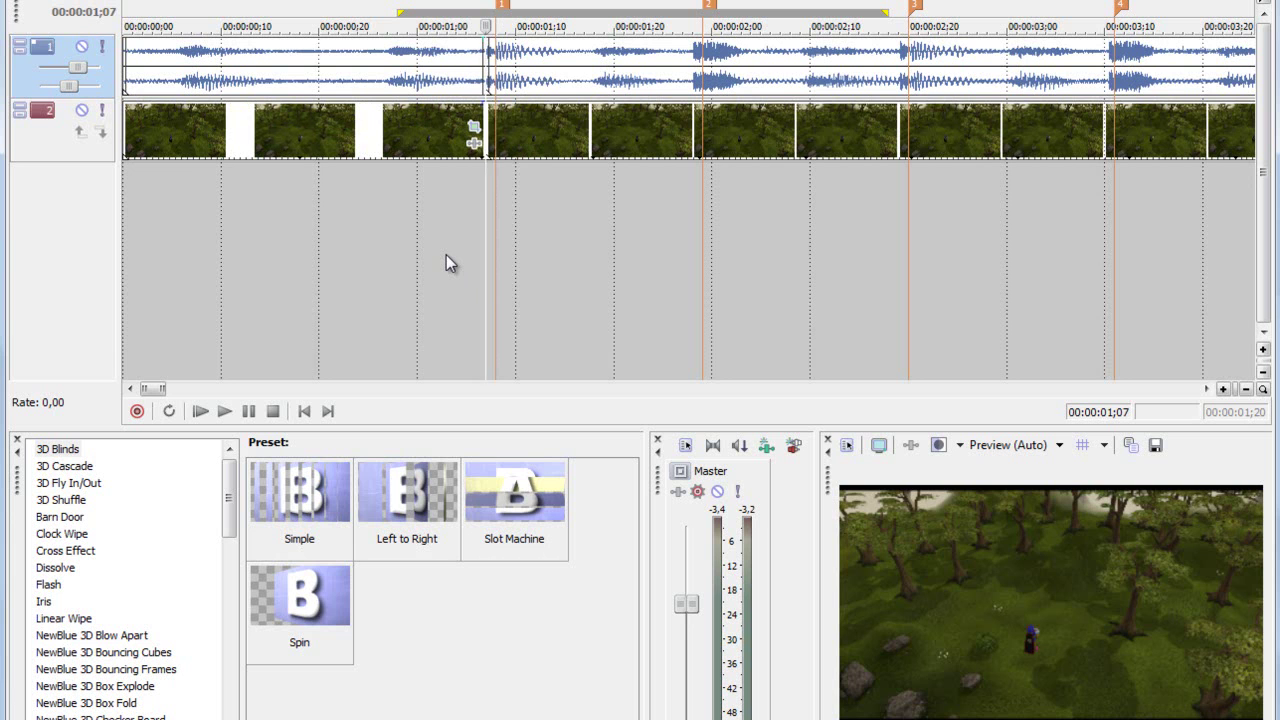
# Split the video again at 01;10, isolating the beat piece.
pyautogui.press('Right')
pyautogui.press('Right')
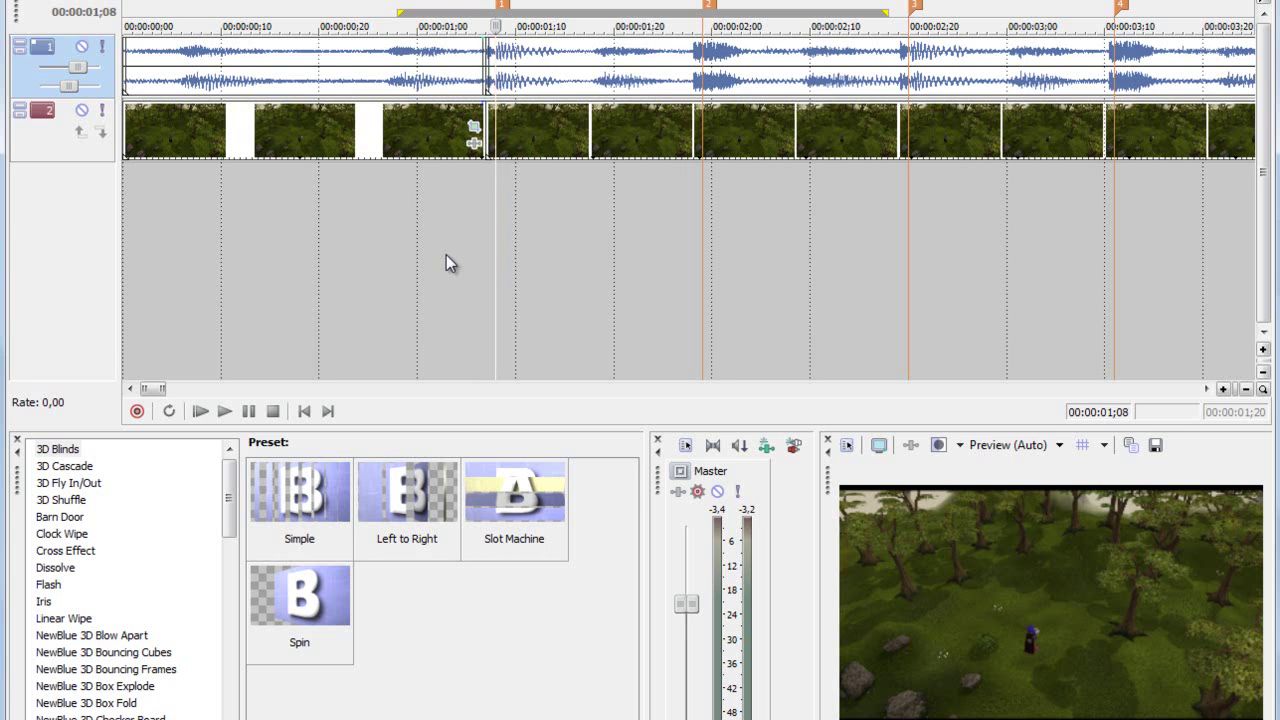
pyautogui.press('Right')
pyautogui.press('s')
pyautogui.press('Left')
pyautogui.press('Left')
pyautogui.press('Left')
# Drop a Glow preset from Video FX onto the short beat piece at 01;08.
pyautogui.scroll(3, 585, 123)
pyautogui.click(708, 223)
pyautogui.moveTo(723, 223); pyautogui.dragTo(745, 225)
pyautogui.click(723, 227)
pyautogui.click(714, 231)
pyautogui.moveTo(229, 505); pyautogui.dragTo(216, 640)
pyautogui.hotkey('alt', '8')
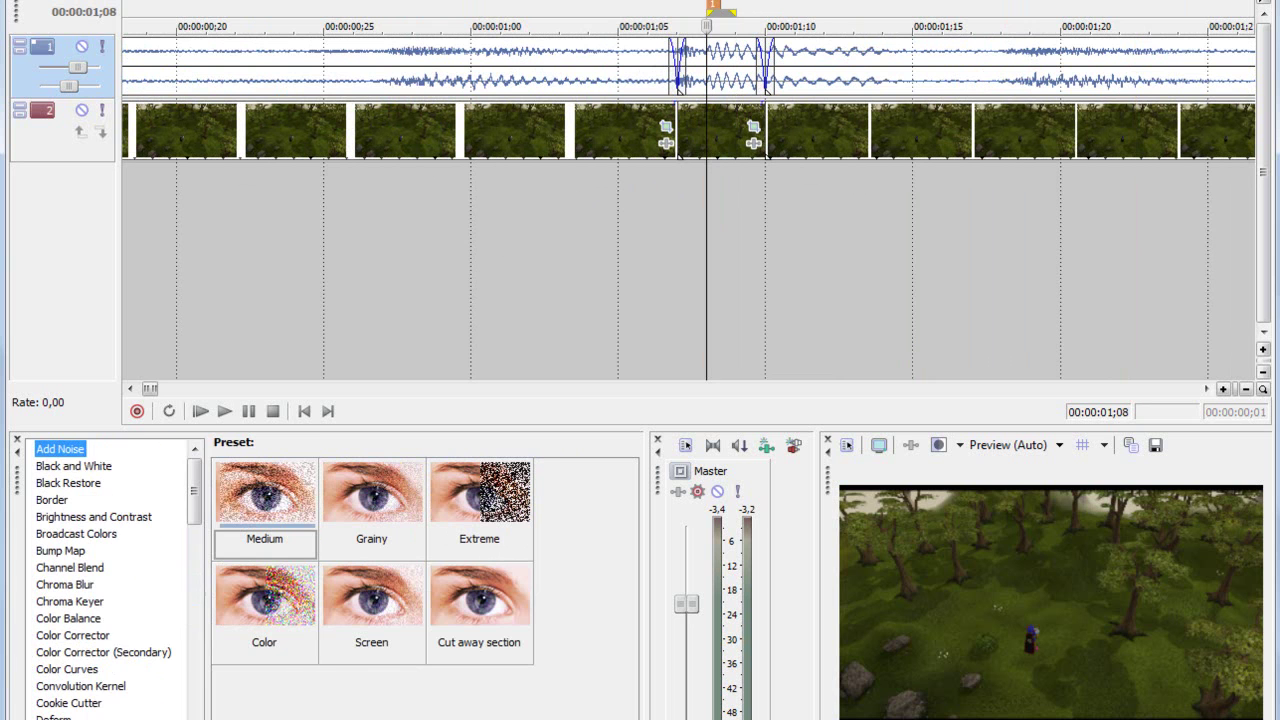
pyautogui.moveTo(185, 497); pyautogui.dragTo(193, 552)
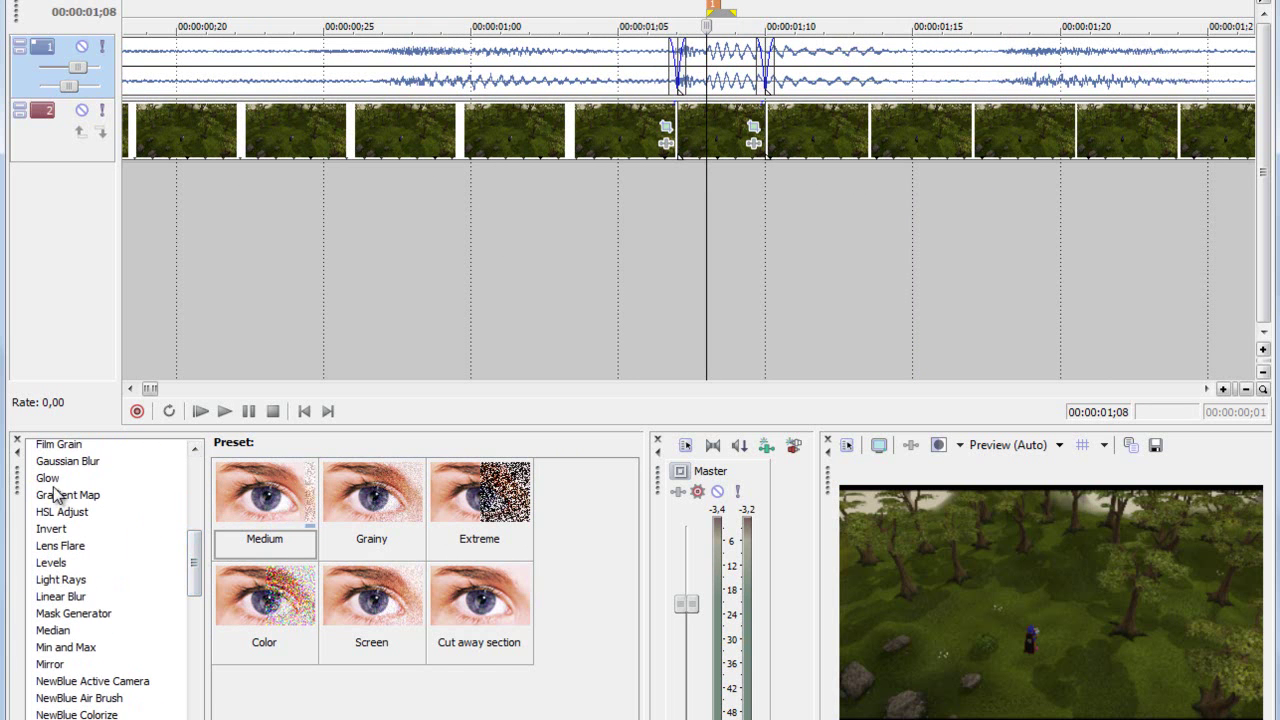
pyautogui.click(47, 478)
pyautogui.moveTo(358, 700); pyautogui.dragTo(708, 150)
# Step frame by frame around the beat to check the white glow, then close the Video Event FX window.
pyautogui.moveTo(654, 272); pyautogui.dragTo(588, 272)
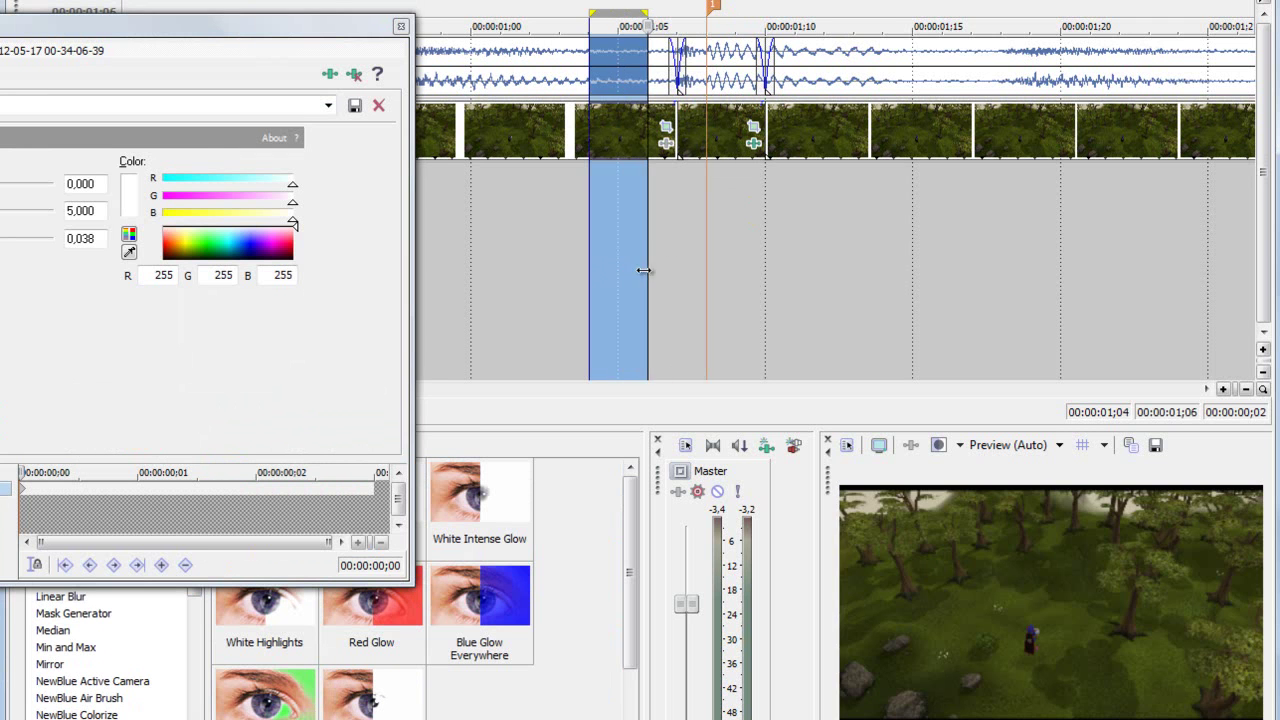
pyautogui.click(645, 271)
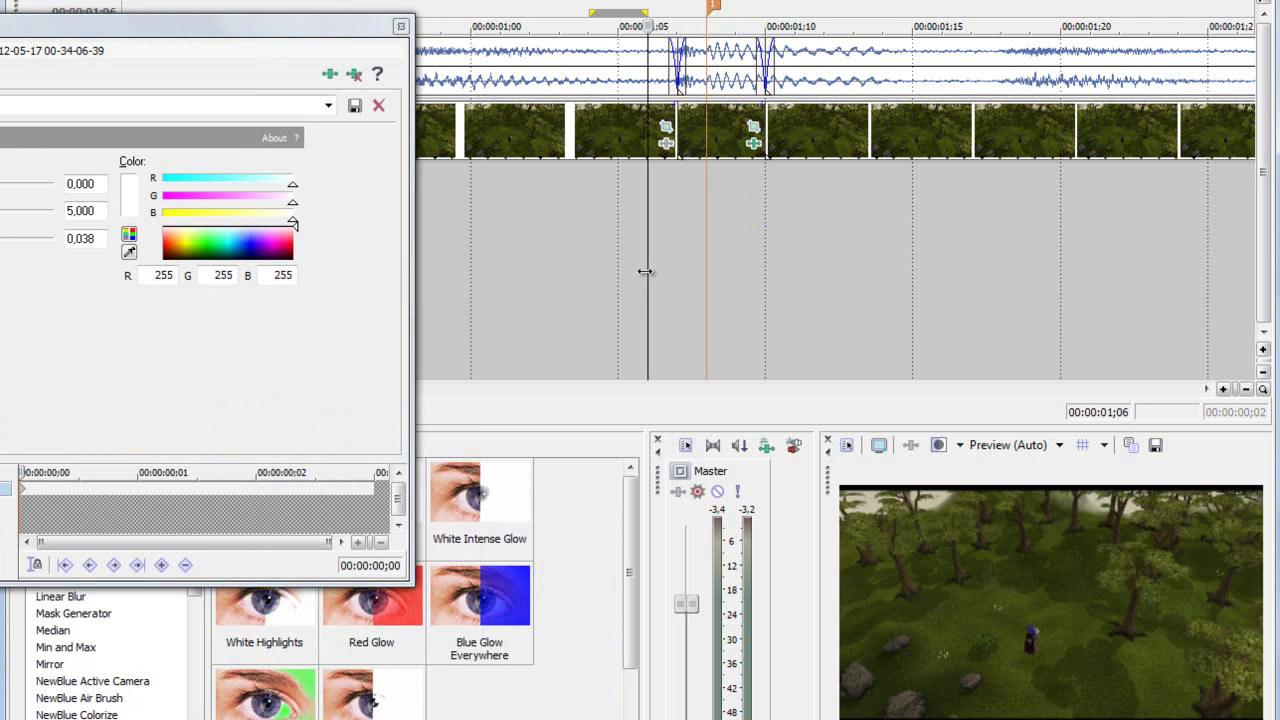
pyautogui.press('Right')
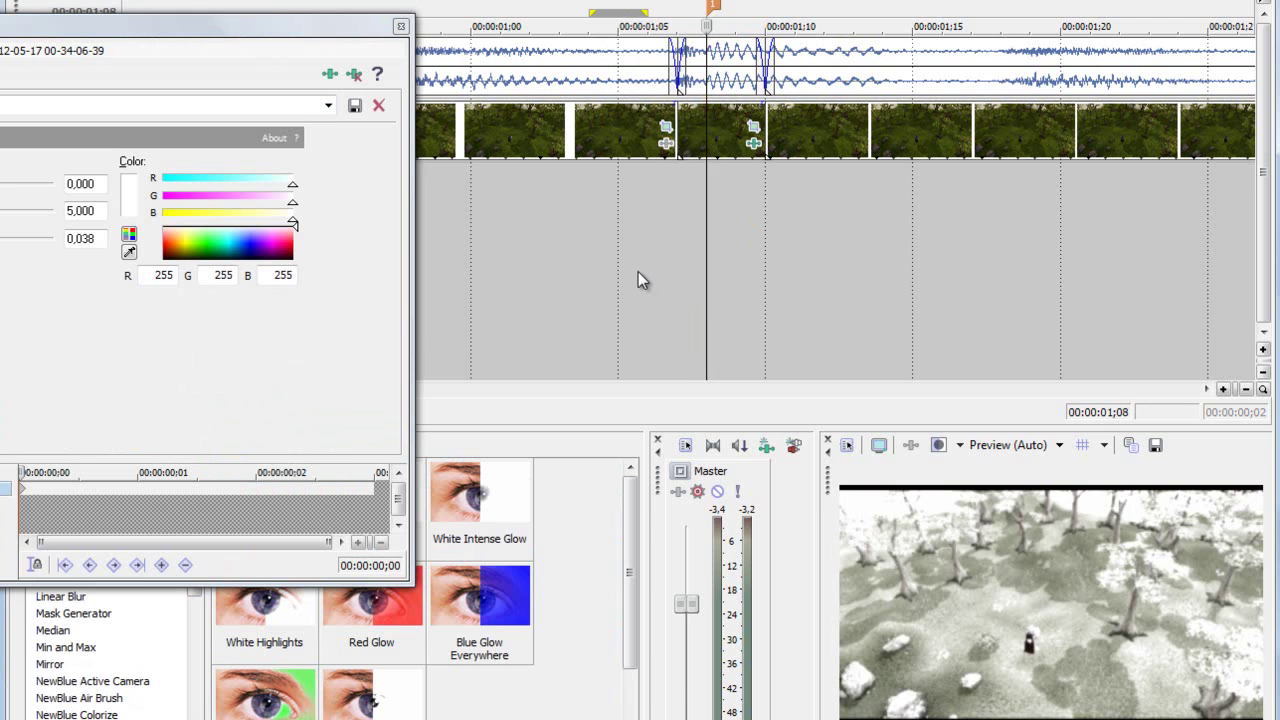
pyautogui.press('Right')
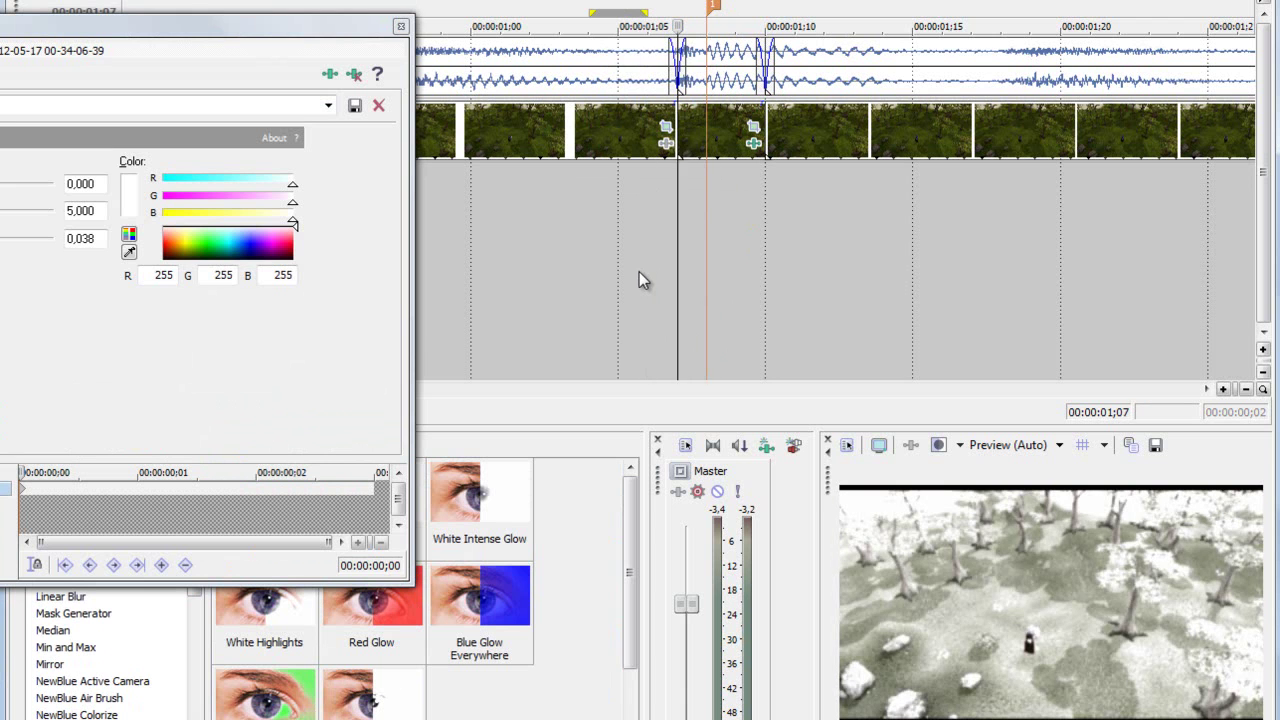
pyautogui.press('Right')
pyautogui.press('Left')
pyautogui.press('Left')
pyautogui.press('Left')
pyautogui.press('Right')
pyautogui.press('Right')
pyautogui.press('Right')
pyautogui.press('Right')
pyautogui.press('Left')
pyautogui.press('Left')
pyautogui.press('Left')
pyautogui.press('Left')
pyautogui.press('Right')
pyautogui.press('Right')
pyautogui.press('Right')
pyautogui.press('Right')
pyautogui.press('Left')
pyautogui.moveTo(589, 270); pyautogui.dragTo(617, 277)
pyautogui.click(648, 290)
pyautogui.press('Right')
pyautogui.press('Right')
pyautogui.press('Right')
pyautogui.press('Right')
pyautogui.press('Right')
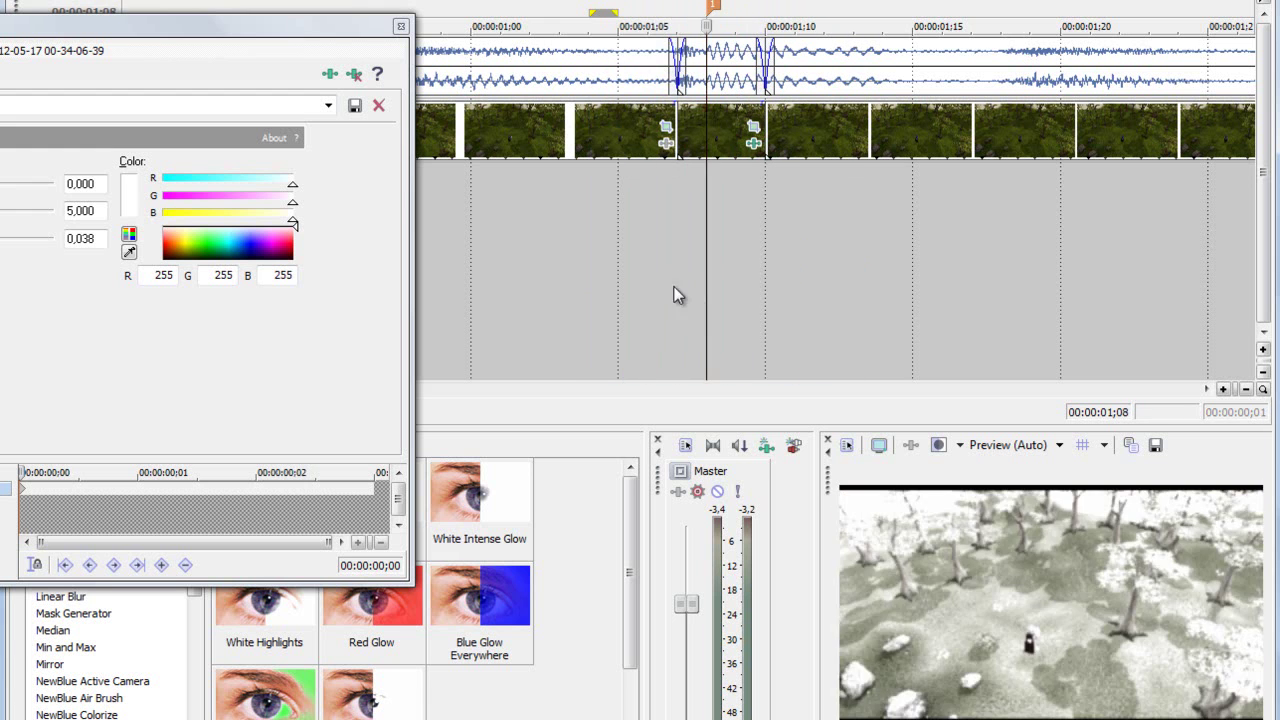
pyautogui.press('Left')
pyautogui.press('Left')
pyautogui.press('Left')
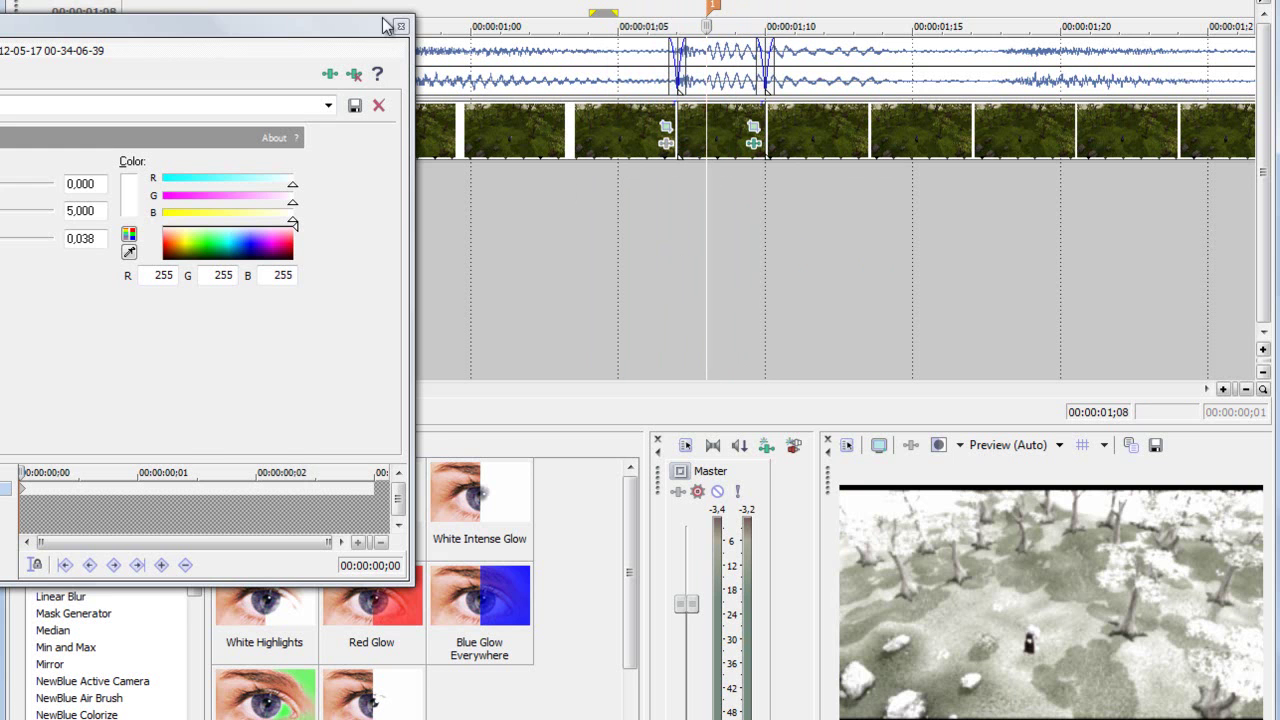
pyautogui.click(400, 29)
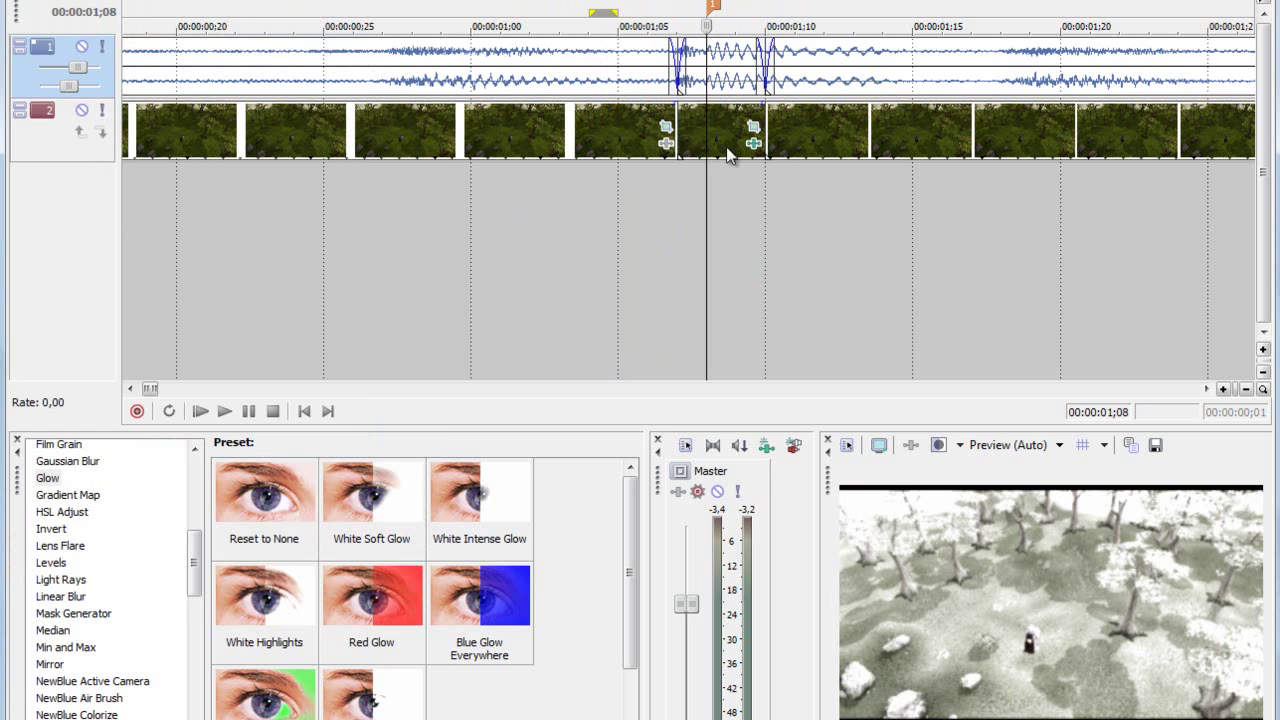
# Undo the glow and both earlier splits with Edit > Undo.
pyautogui.hotkey('alt', 'e')
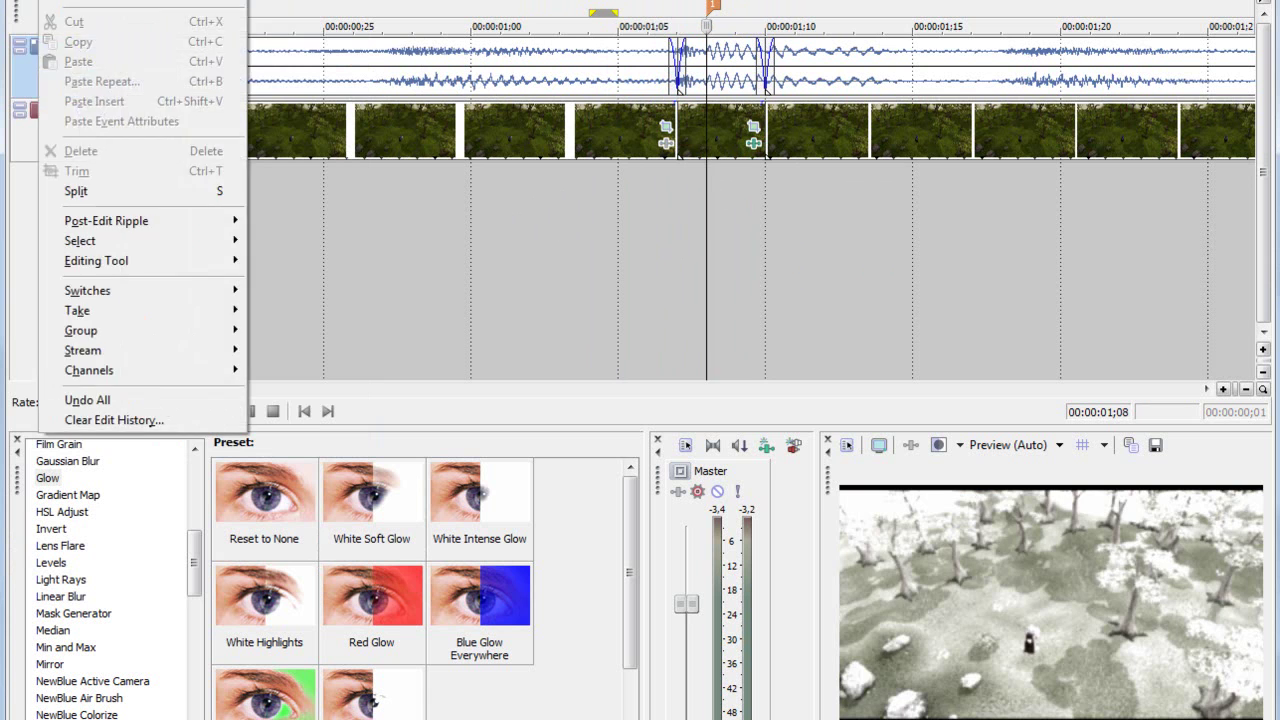
pyautogui.press('d')
pyautogui.hotkey('alt', 'e')
pyautogui.press('Escape')
pyautogui.hotkey('alt', 'e')
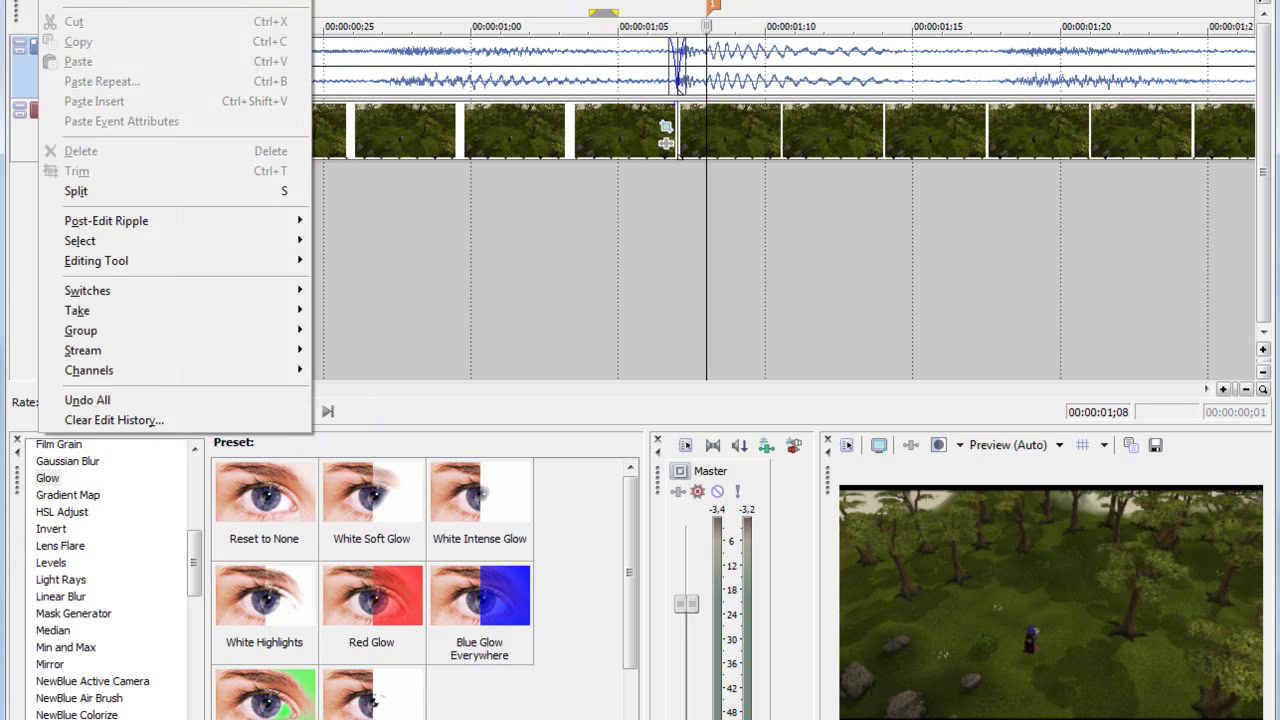
pyautogui.press('d')
# Split the video at 01;06 and apply a white Glow preset to the piece after it.
pyautogui.press('Left')
pyautogui.press('Left')
pyautogui.press('Right')
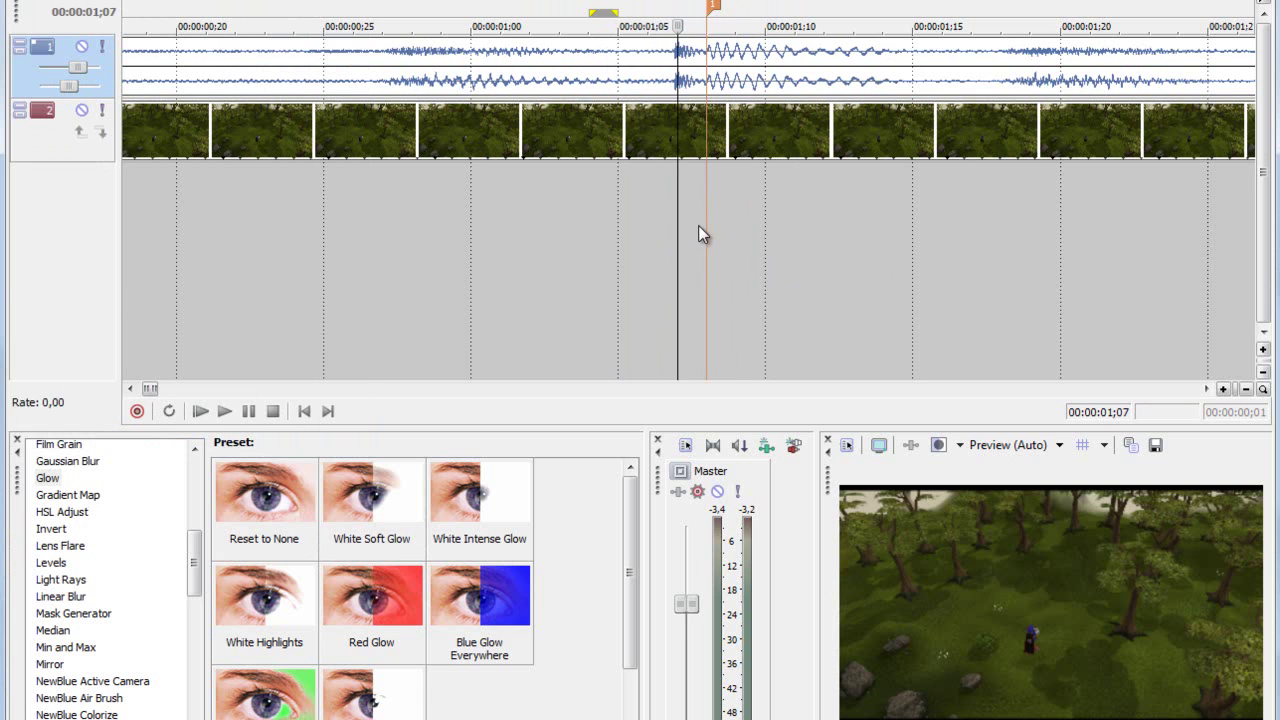
pyautogui.press('Left')
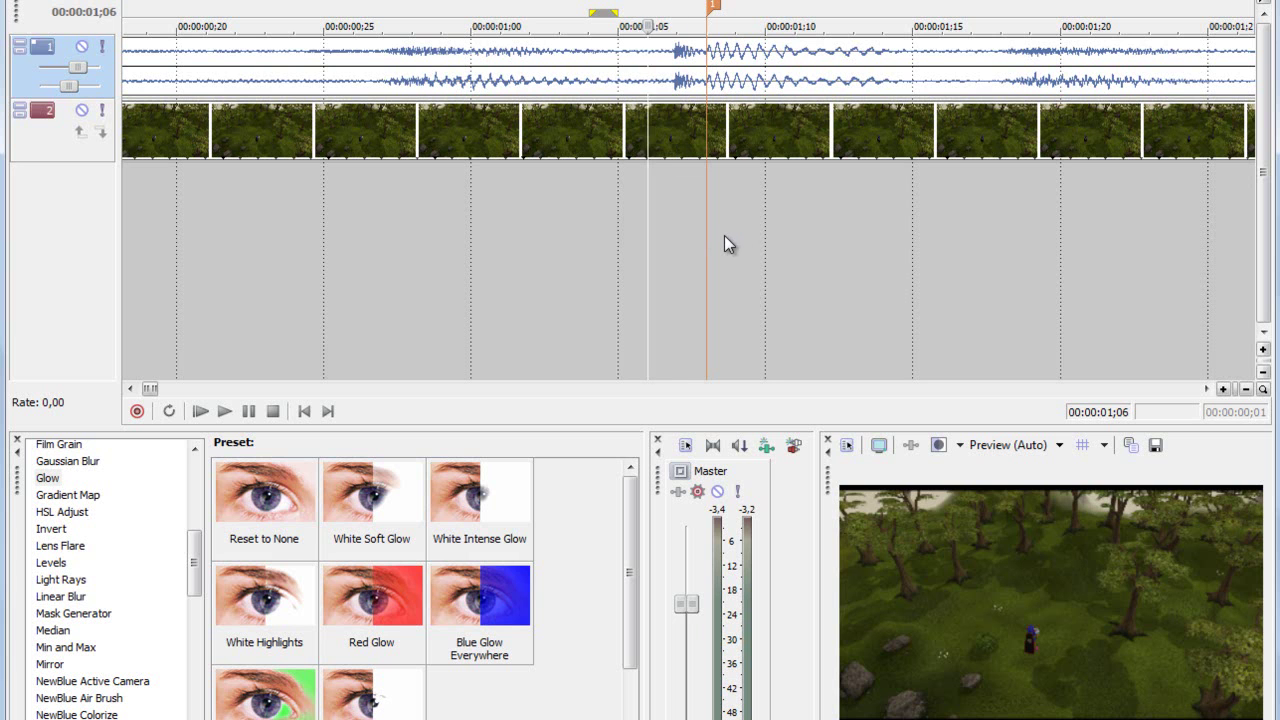
pyautogui.press('s')
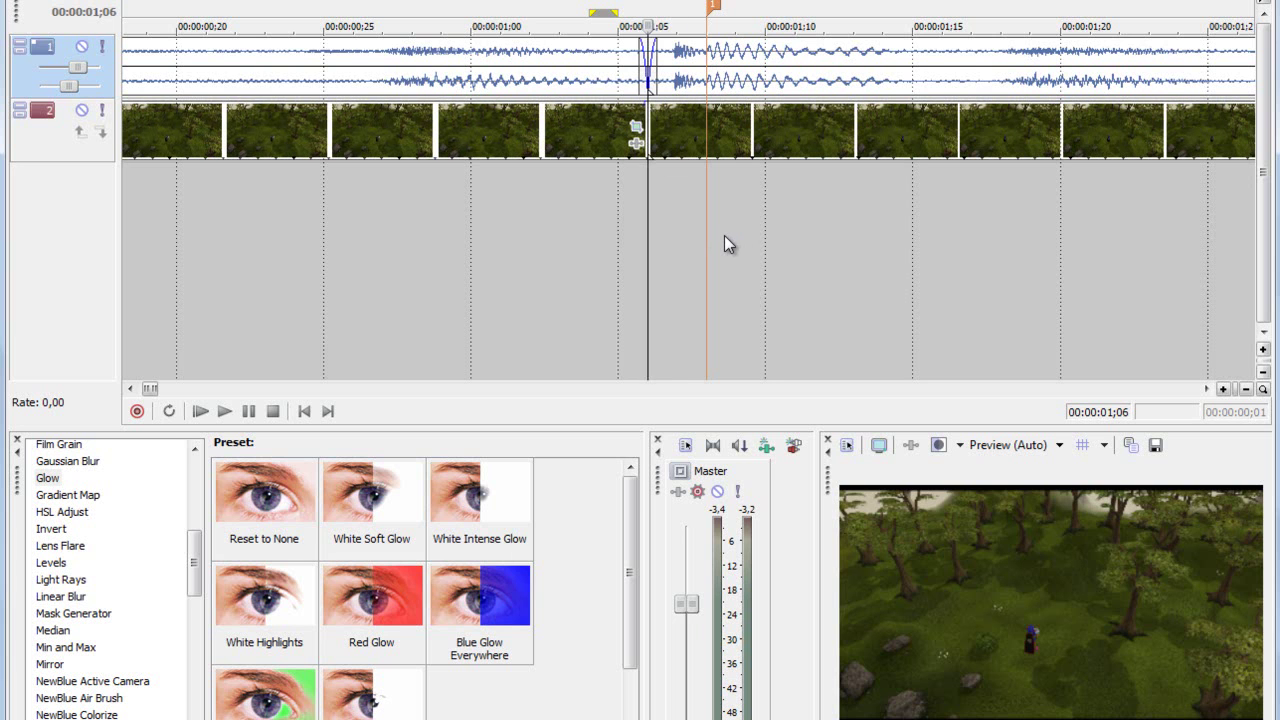
pyautogui.press('Right')
pyautogui.press('Right')
pyautogui.press('Right')
pyautogui.press('Right')
pyautogui.press('Right')
pyautogui.press('Right')
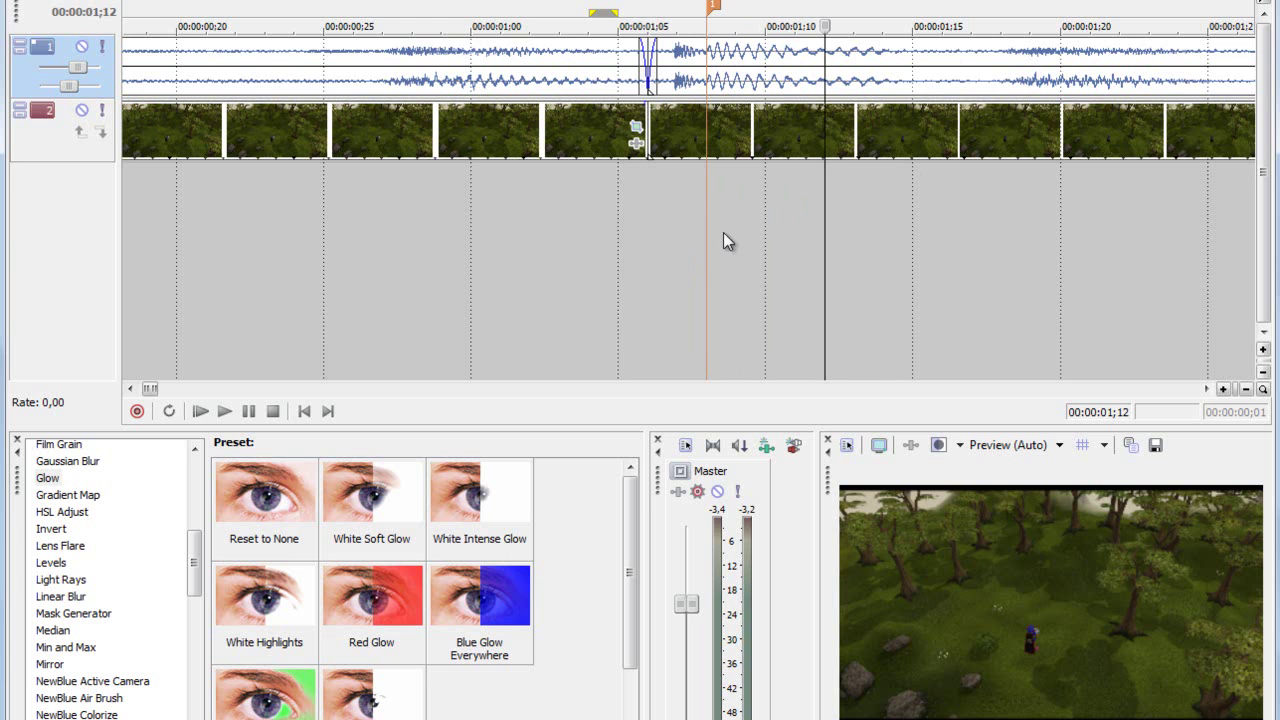
pyautogui.click(648, 212)
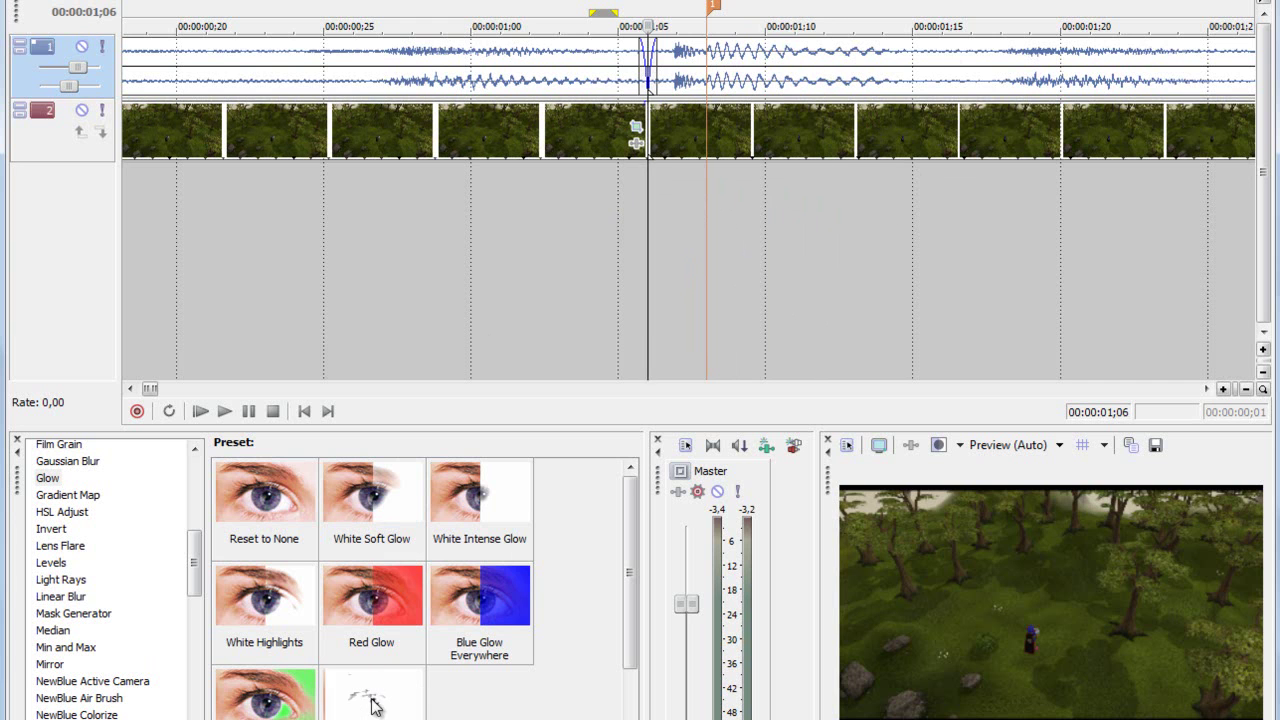
pyautogui.moveTo(380, 712); pyautogui.dragTo(692, 118)
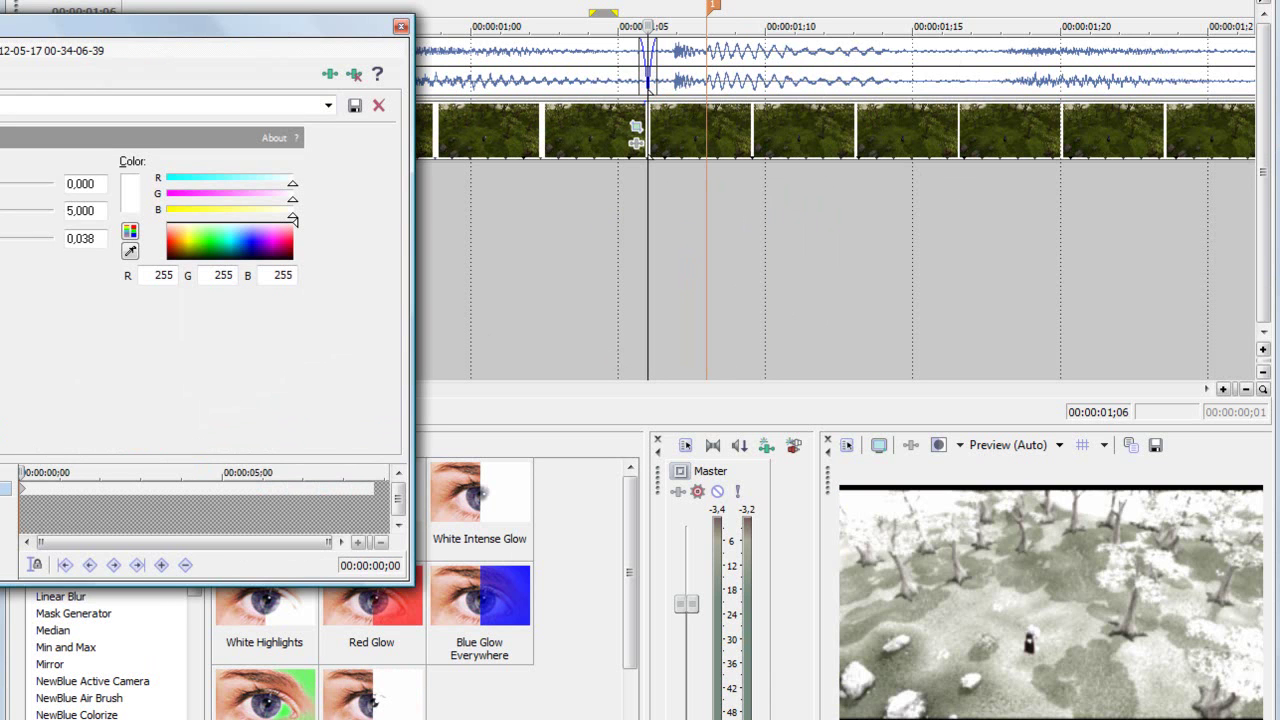
# Keyframe Glow intensity at 0,000 at the start and 4,694 two frames in.
pyautogui.moveTo(40, 210); pyautogui.dragTo(2, 210)
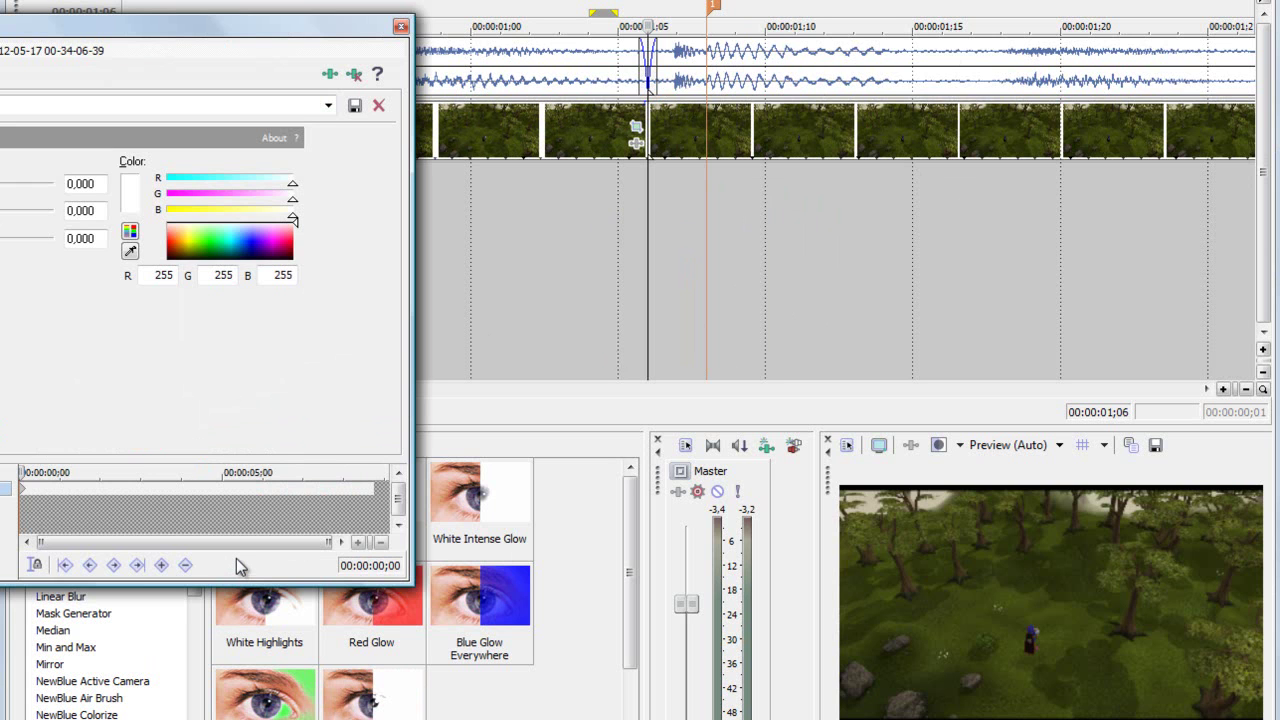
pyautogui.press('Right')
pyautogui.press('Right')
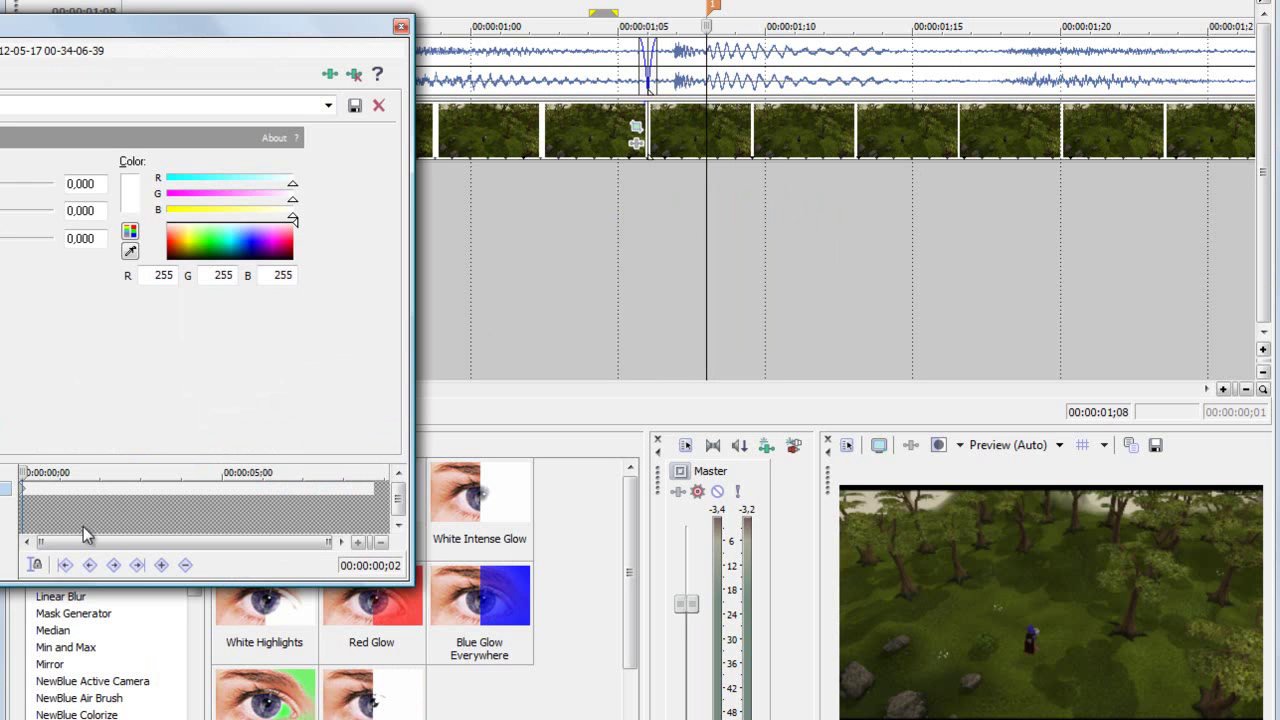
pyautogui.moveTo(2, 210)
pyautogui.mouseDown()
pyautogui.moveTo(15, 210)
pyautogui.moveTo(2, 210)
pyautogui.mouseUp()
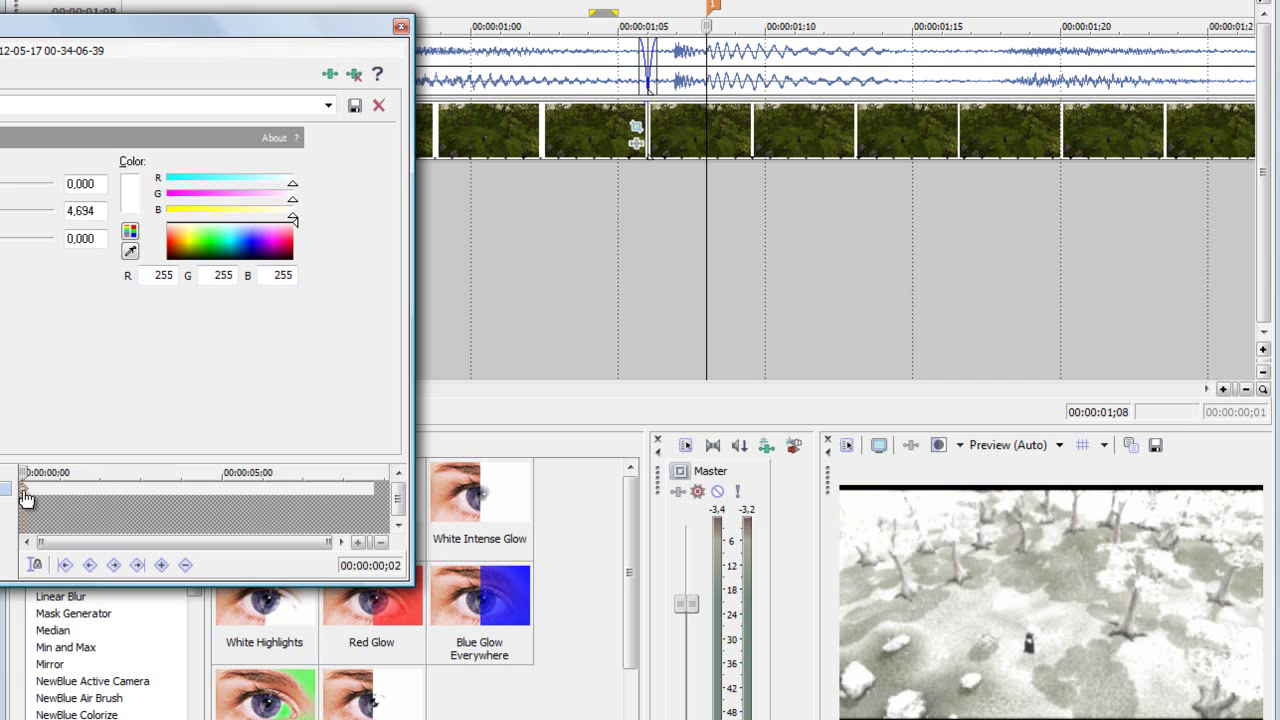
pyautogui.scroll(5, 76, 494)
pyautogui.click(78, 500)
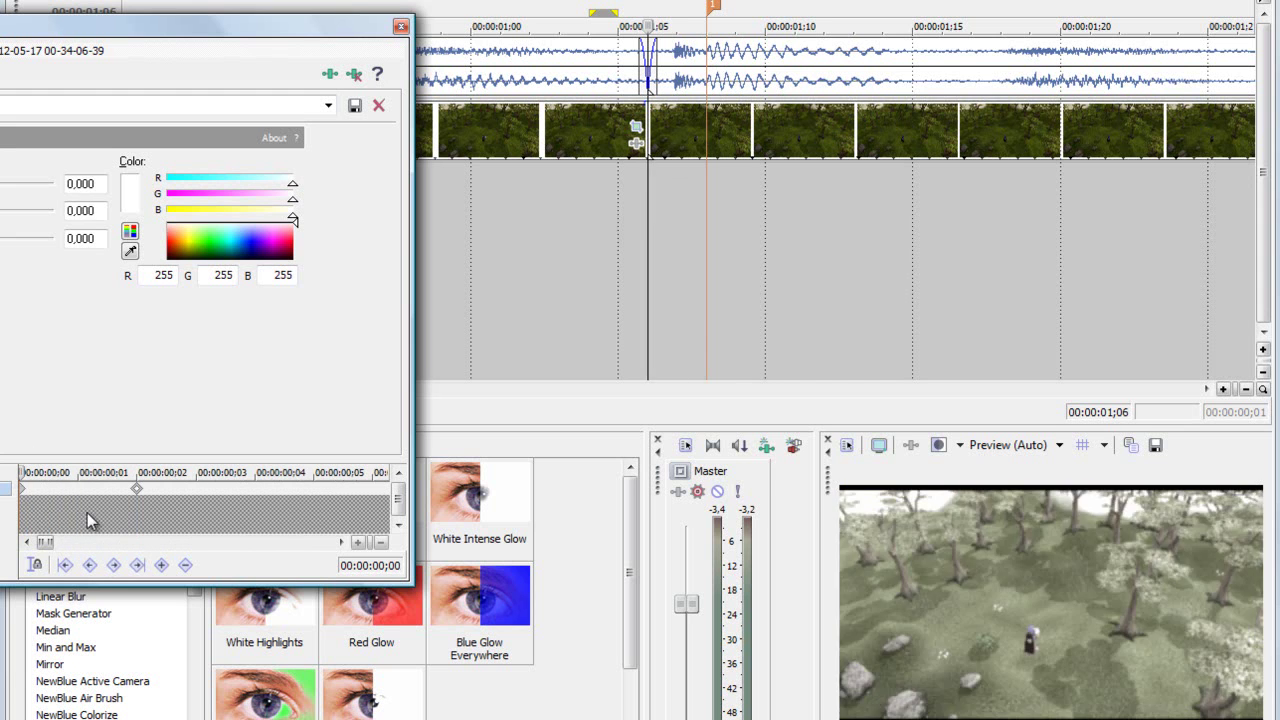
pyautogui.press('Right')
pyautogui.press('Right')
pyautogui.press('Right')
pyautogui.press('Right')
pyautogui.press('Right')
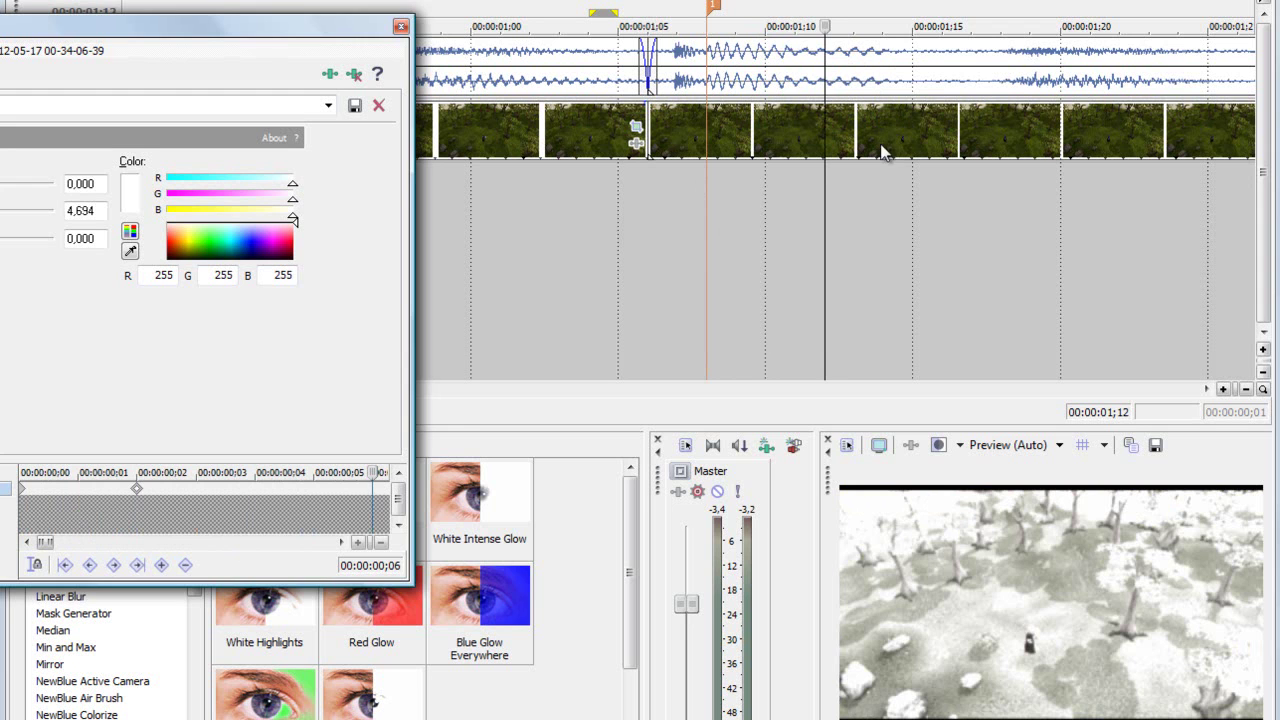
# Keyframe the intensity back to 0,000 about six frames in, around 01;12, and close the Glow settings.
pyautogui.click(906, 190)
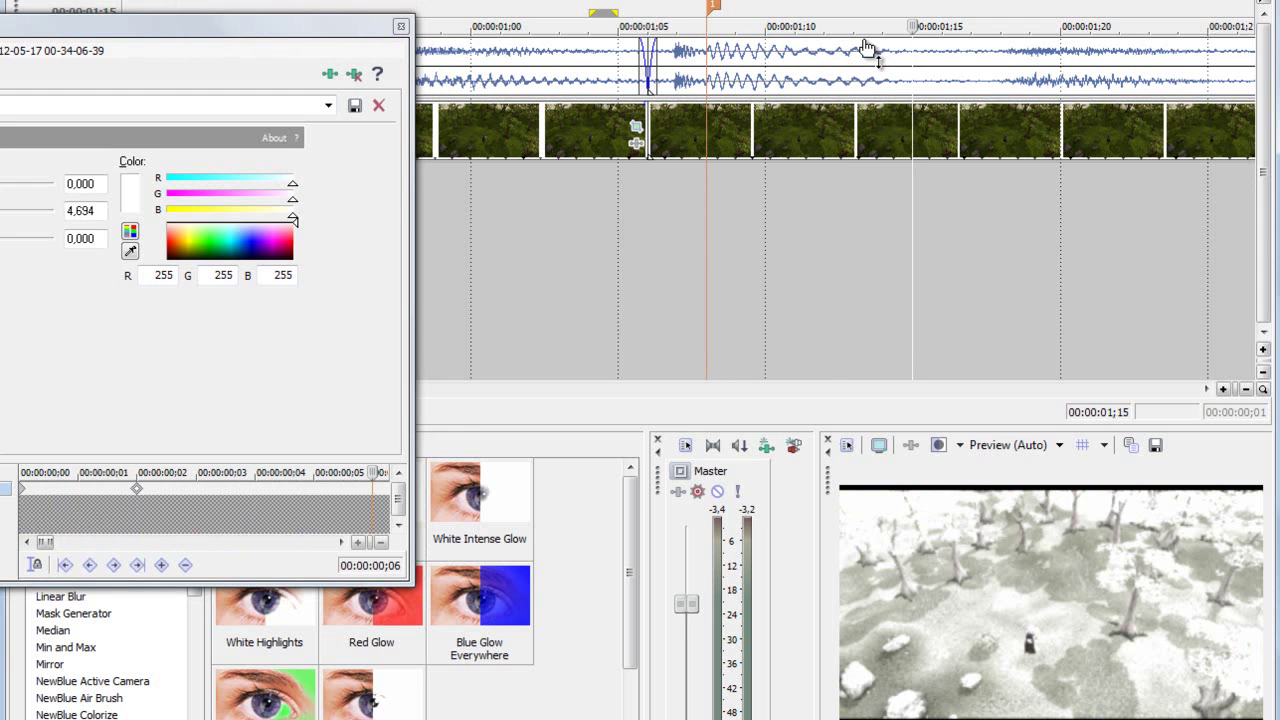
pyautogui.press('Left')
pyautogui.press('Left')
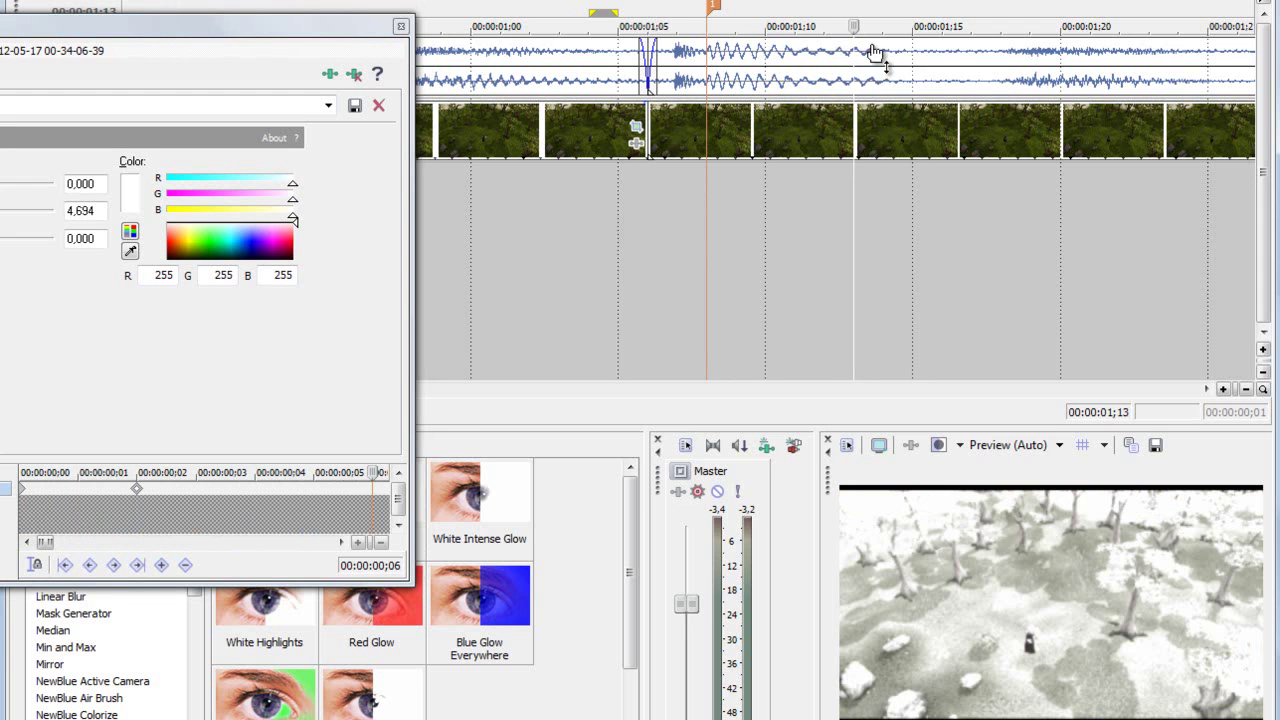
pyautogui.click(375, 490)
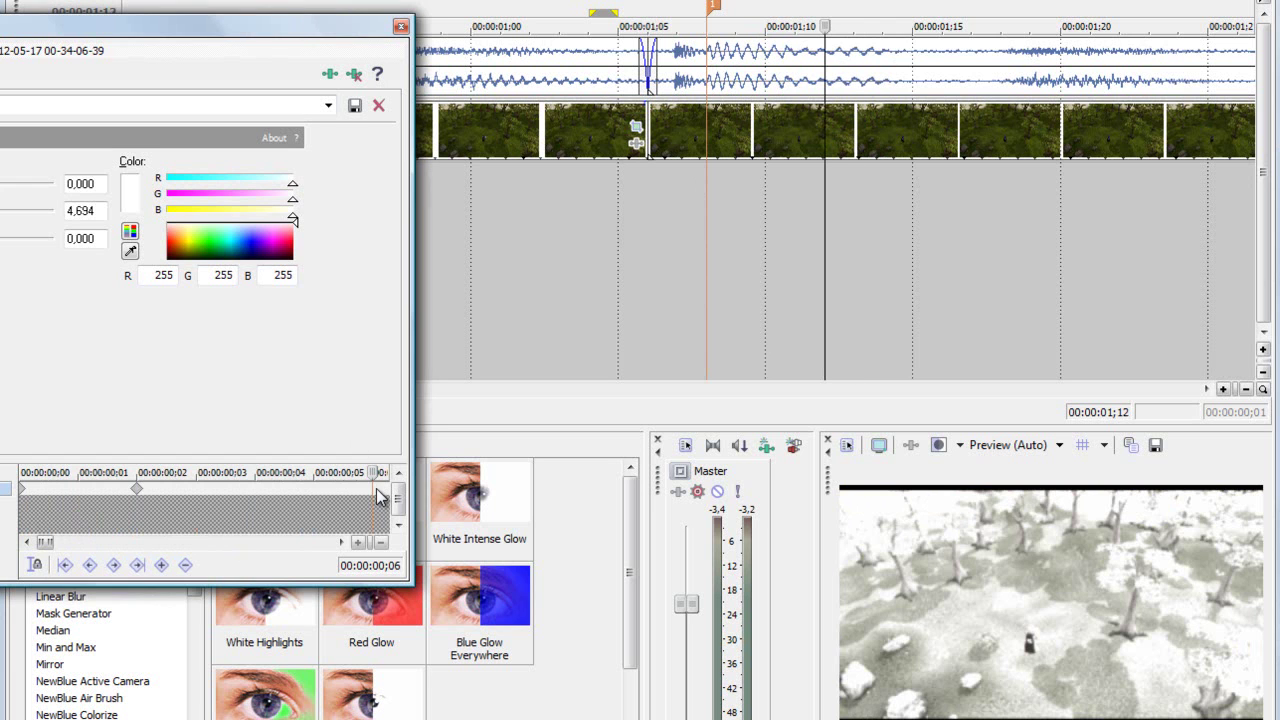
pyautogui.press('Right')
pyautogui.press('Left')
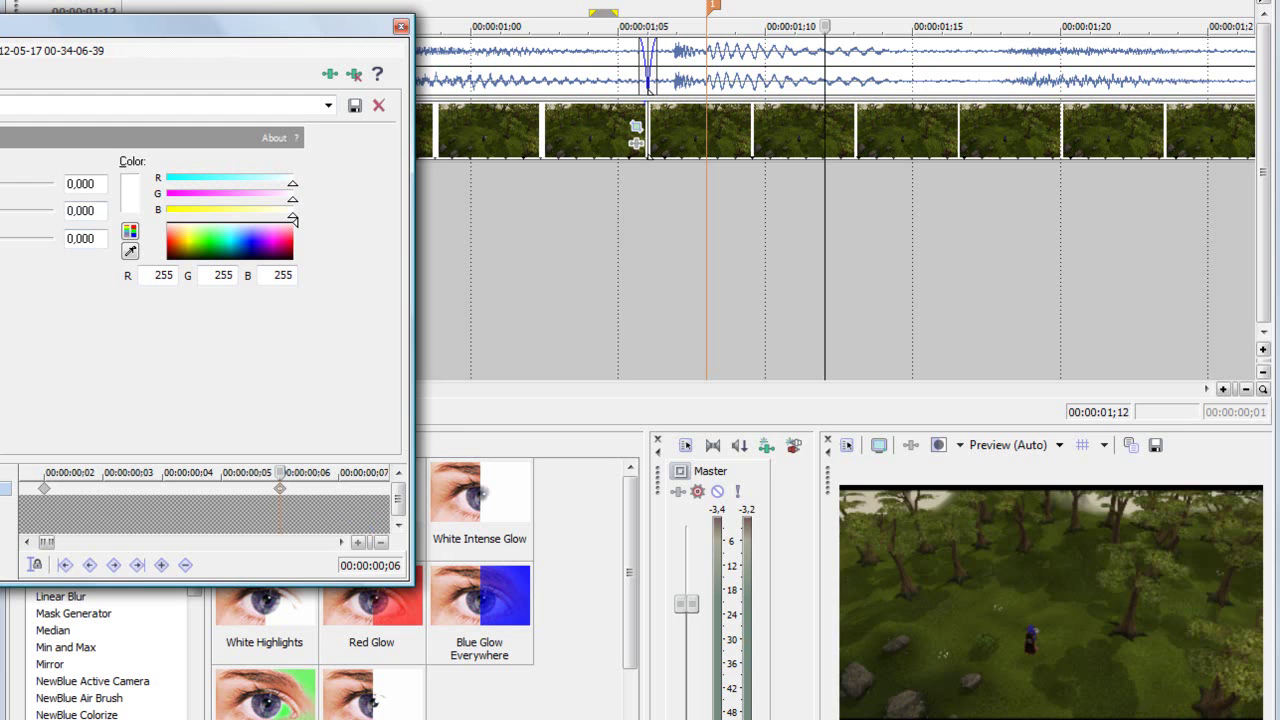
pyautogui.moveTo(503, 228); pyautogui.dragTo(706, 312)
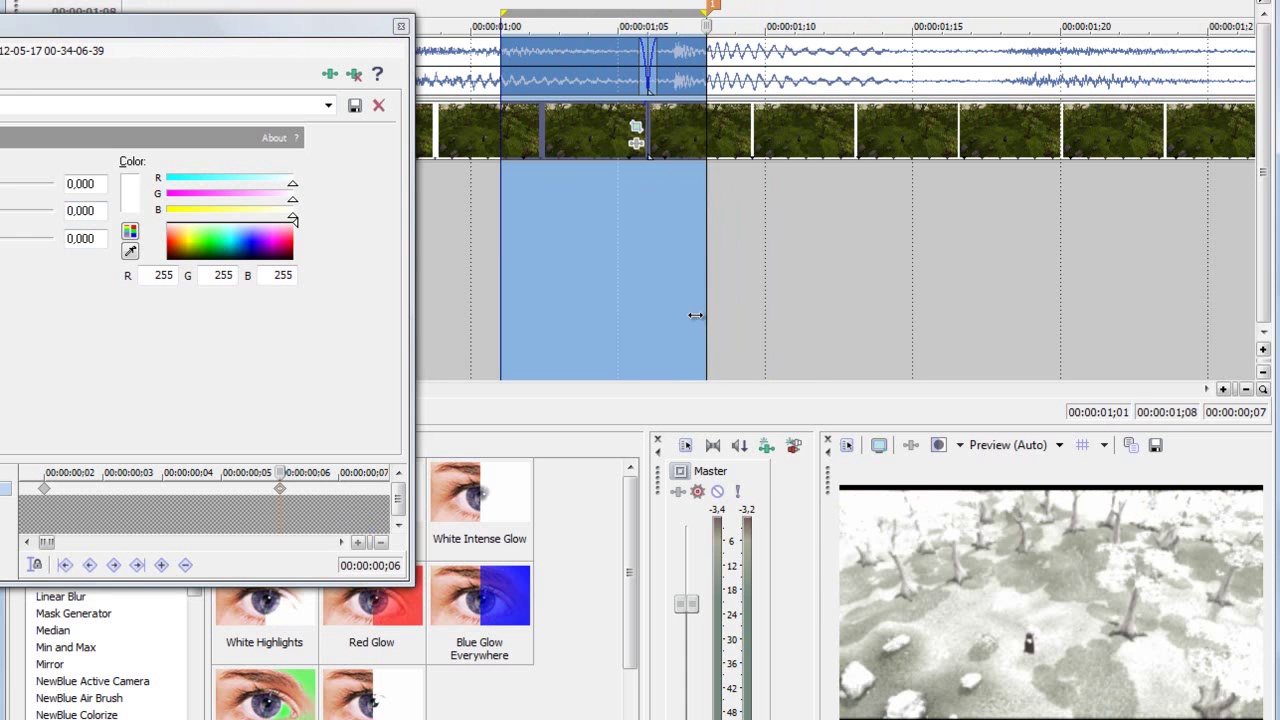
pyautogui.click(695, 315)
pyautogui.click(401, 25)
pyautogui.scroll(-2, 690, 250)
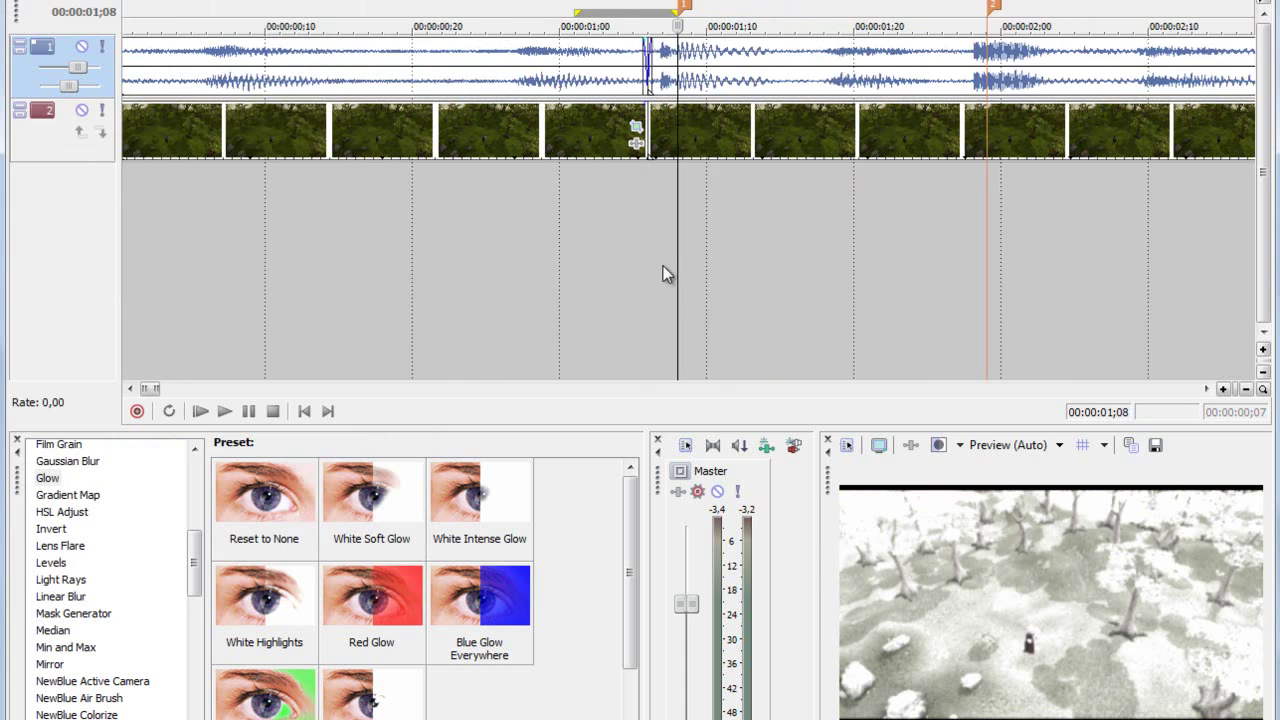